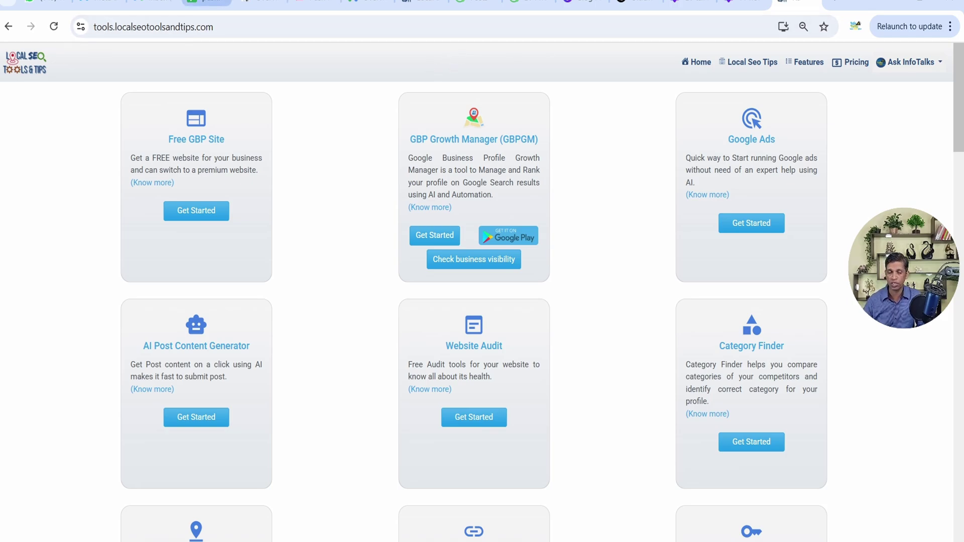
{"action": "double_click", "coordinate": [111, 27]}
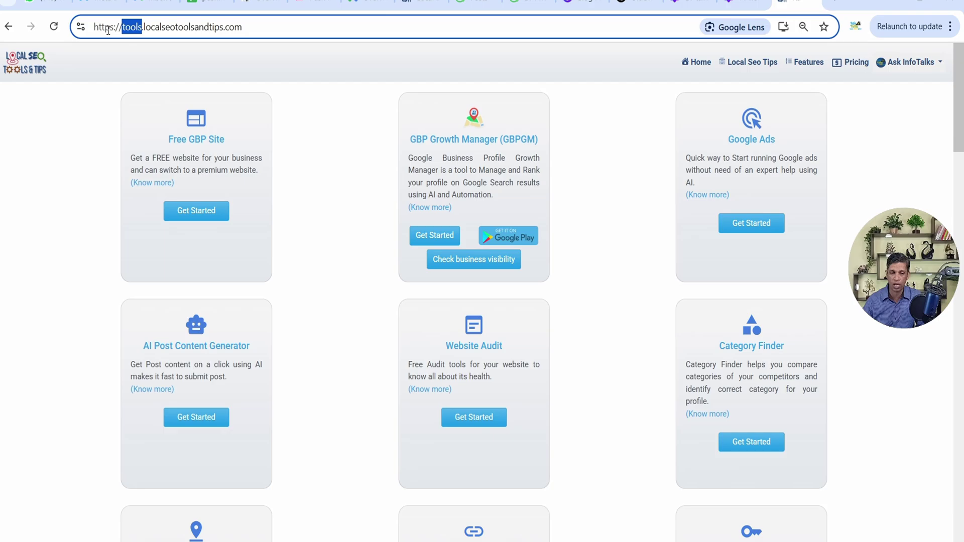
{"action": "left_click", "coordinate": [169, 71]}
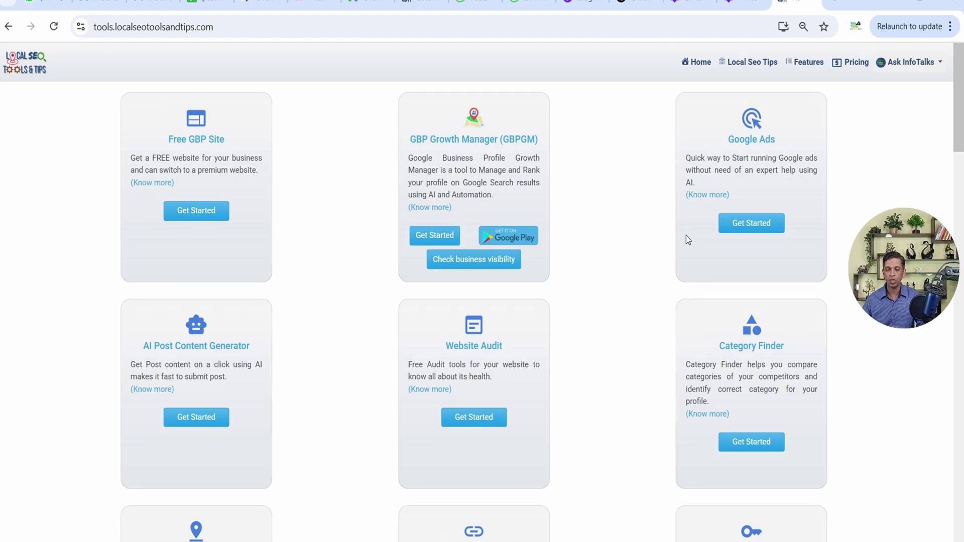
Step: Launch the GBP Growth Manager and go to its Tools page
{"action": "left_click", "coordinate": [431, 234]}
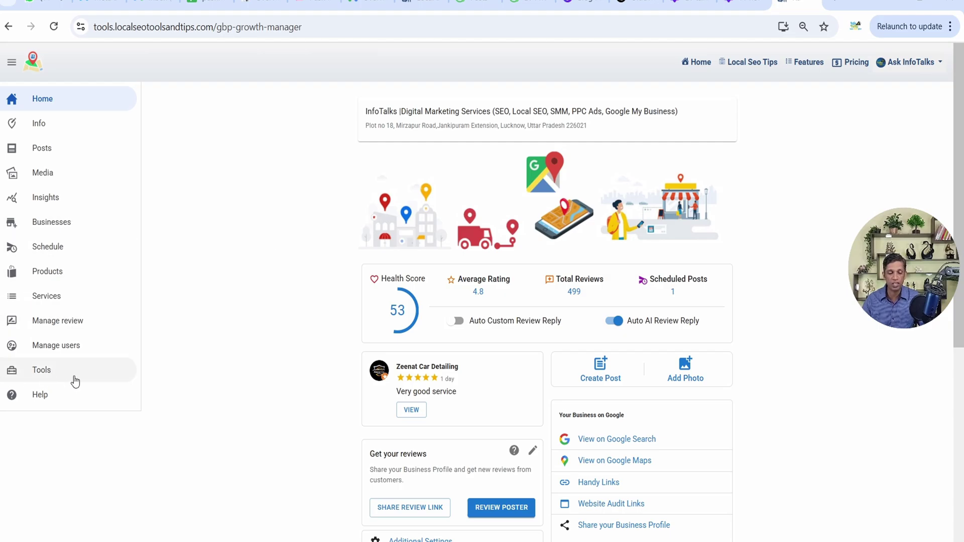
{"action": "left_click", "coordinate": [56, 375]}
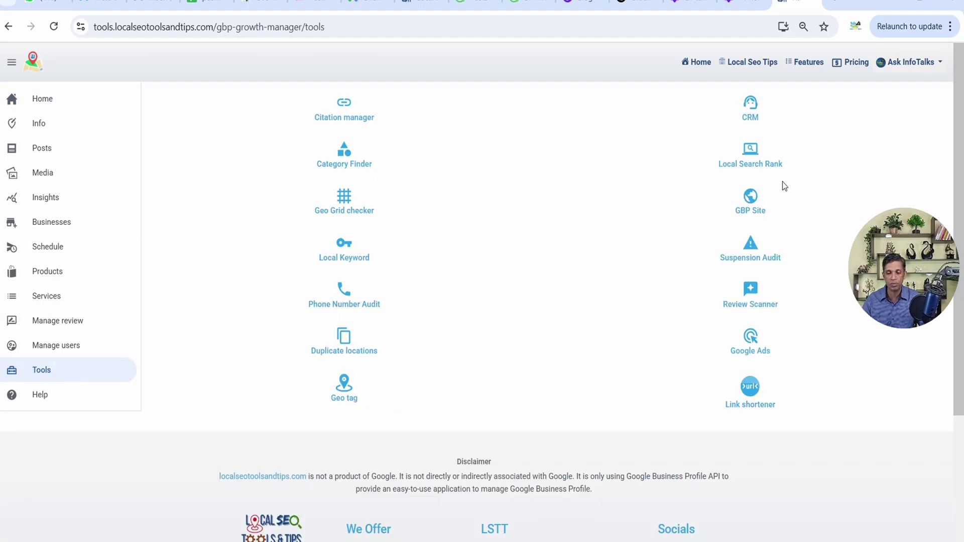
Step: Open the Citation manager and view its Business classifieds table of 100 March 2025 sites
{"action": "left_click", "coordinate": [352, 120]}
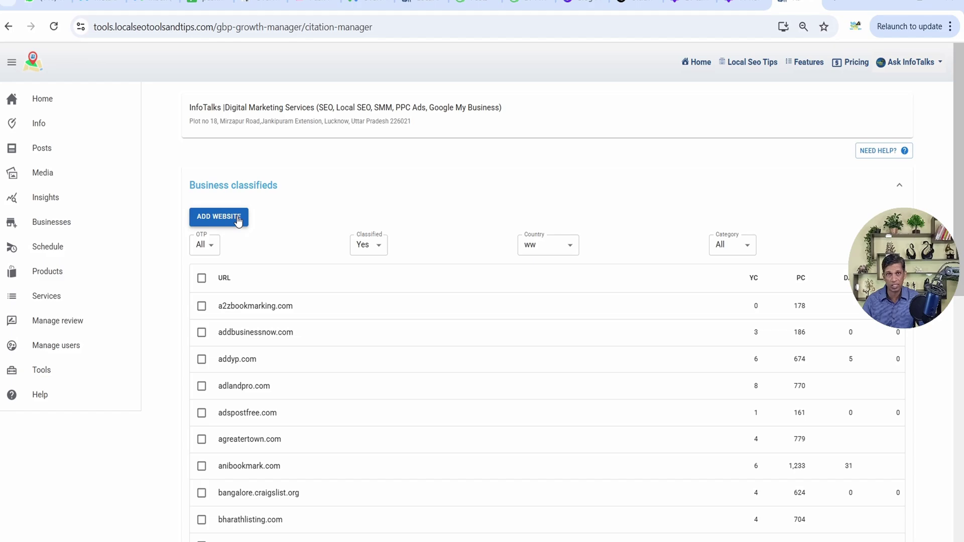
{"action": "scroll", "coordinate": [303, 227], "scroll_direction": "down", "scroll_amount": 6}
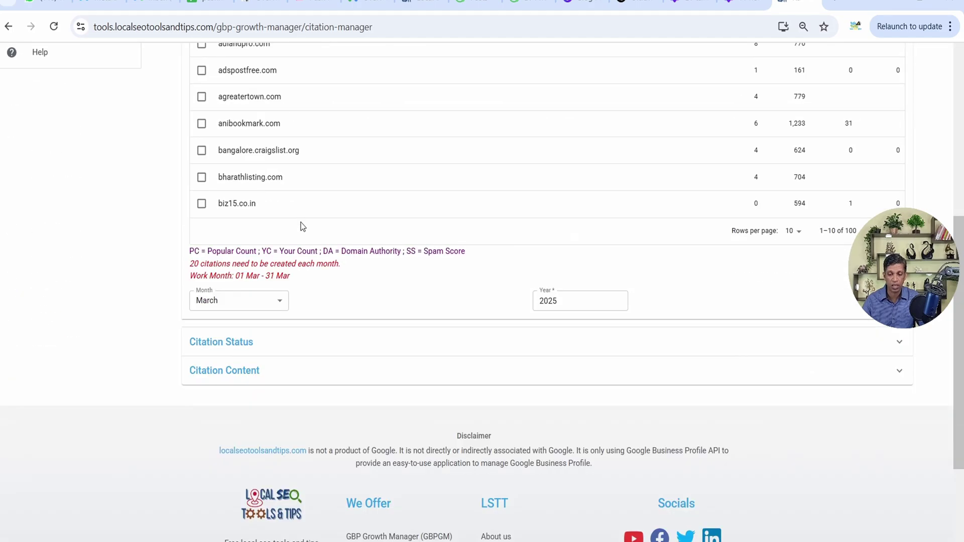
{"action": "scroll", "coordinate": [308, 232], "scroll_direction": "up", "scroll_amount": 6}
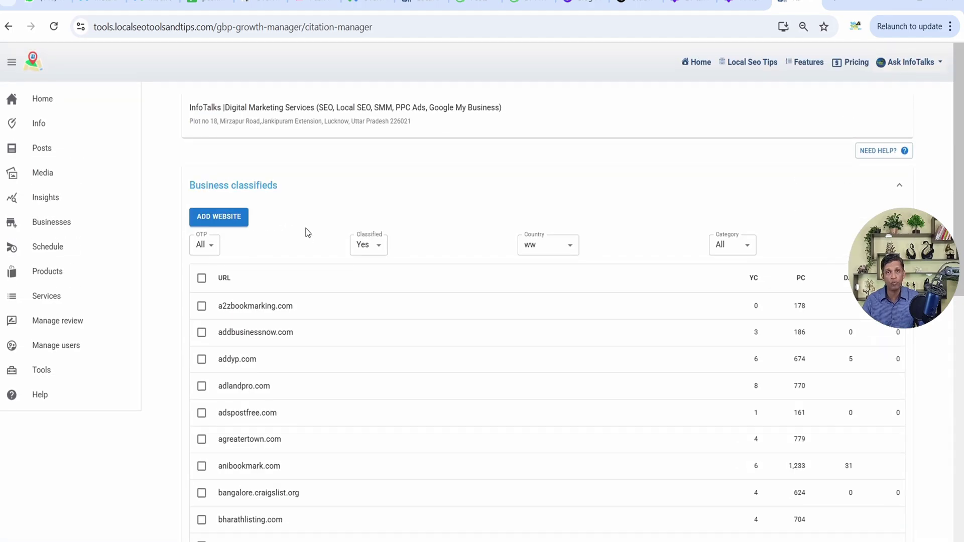
{"action": "scroll", "coordinate": [307, 232], "scroll_direction": "down", "scroll_amount": 3}
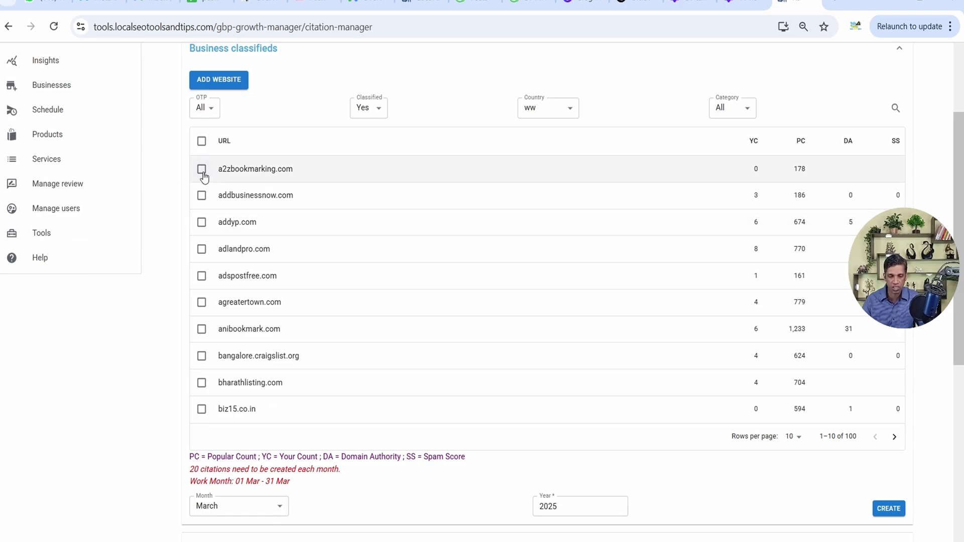
Step: Filter the Business classifieds to OTP Yes and Classified All, listing 226 sites
{"action": "left_click", "coordinate": [208, 109]}
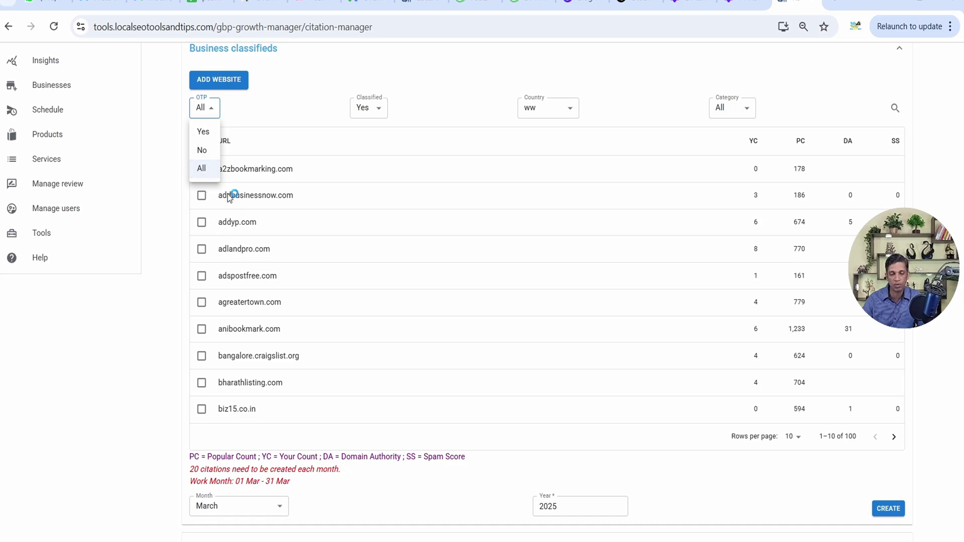
{"action": "left_click", "coordinate": [204, 135]}
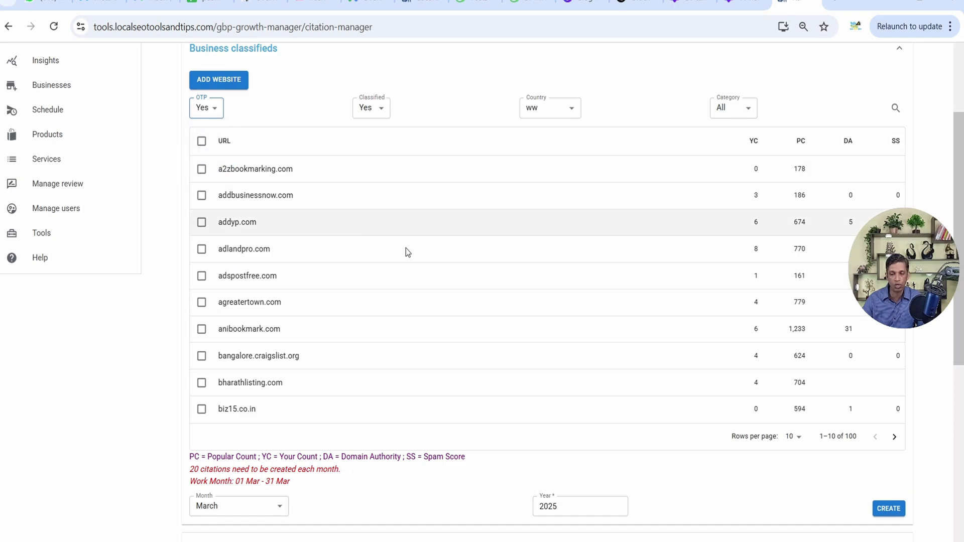
{"action": "left_click", "coordinate": [895, 107]}
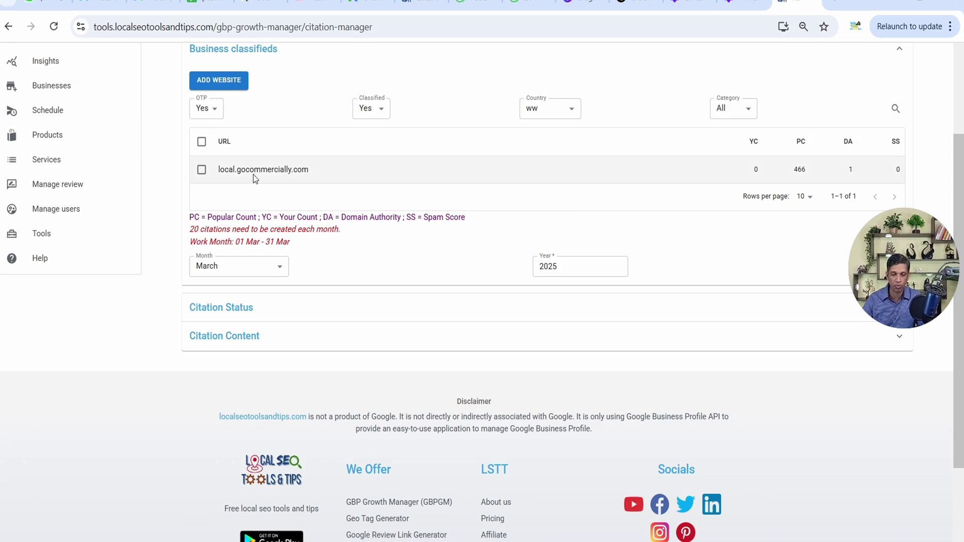
{"action": "left_click", "coordinate": [372, 111]}
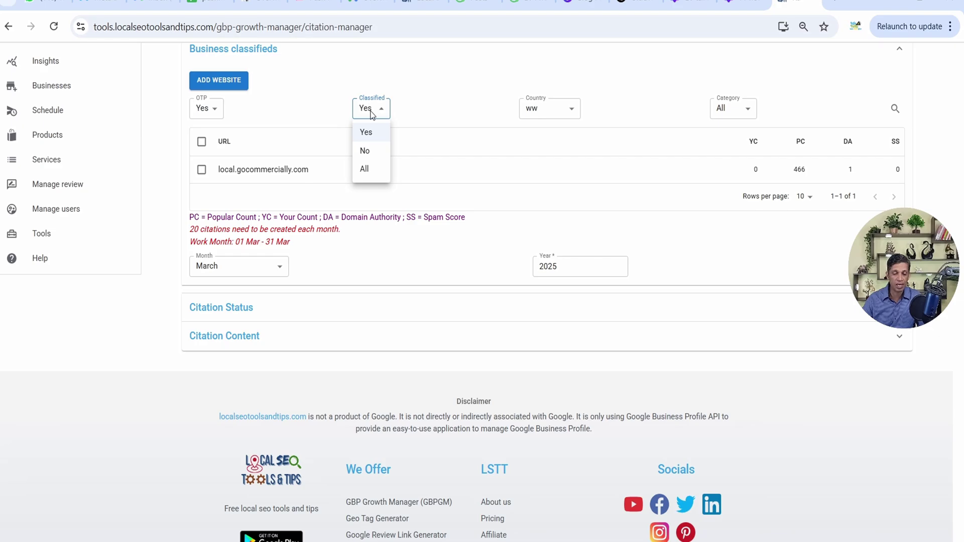
{"action": "left_click", "coordinate": [374, 172]}
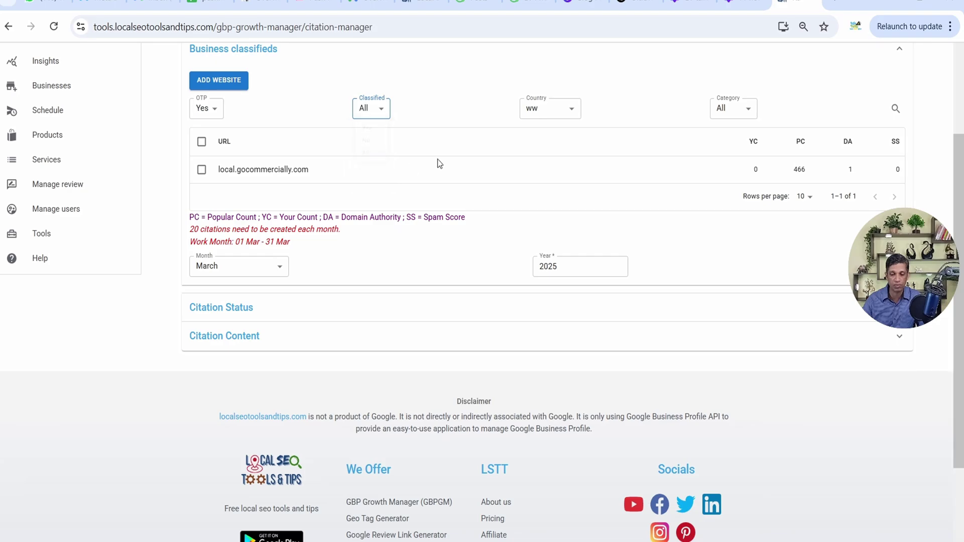
{"action": "left_click", "coordinate": [896, 108]}
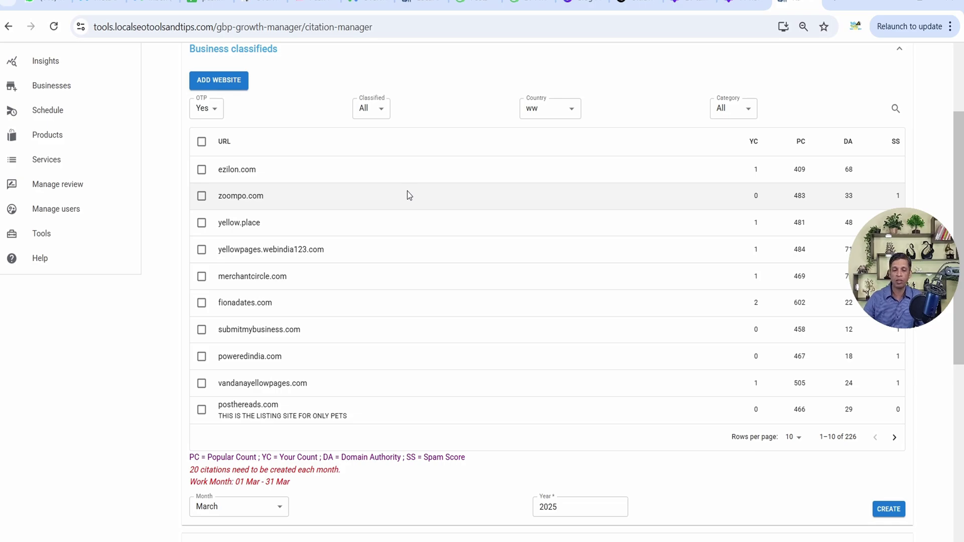
Step: Change the Classified filter to No and rerun the search, leaving 14 sites
{"action": "left_click", "coordinate": [383, 116]}
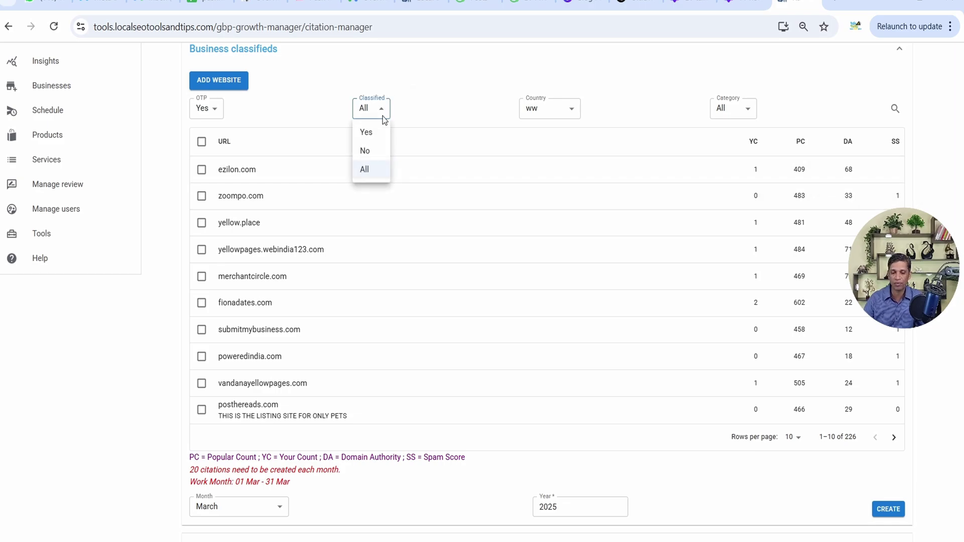
{"action": "left_click", "coordinate": [367, 150]}
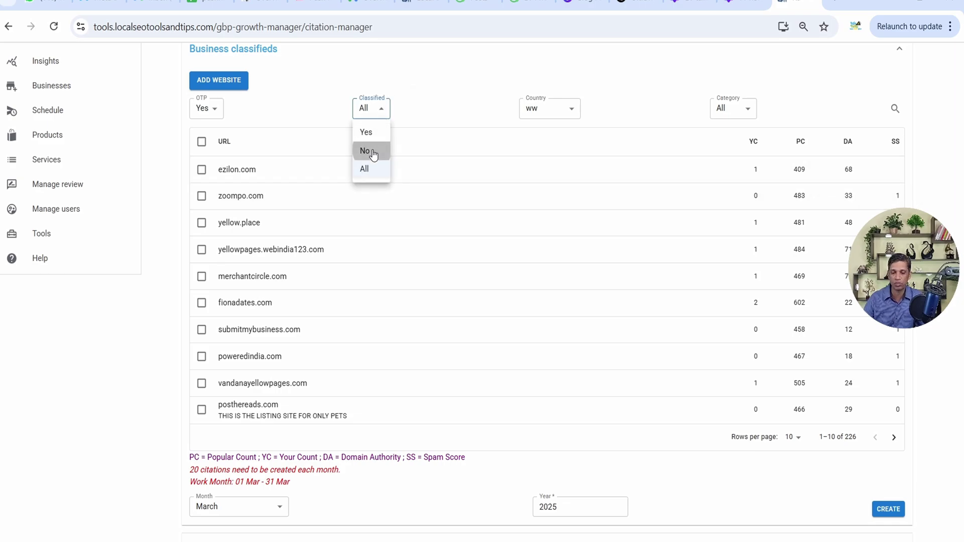
{"action": "left_click", "coordinate": [896, 108]}
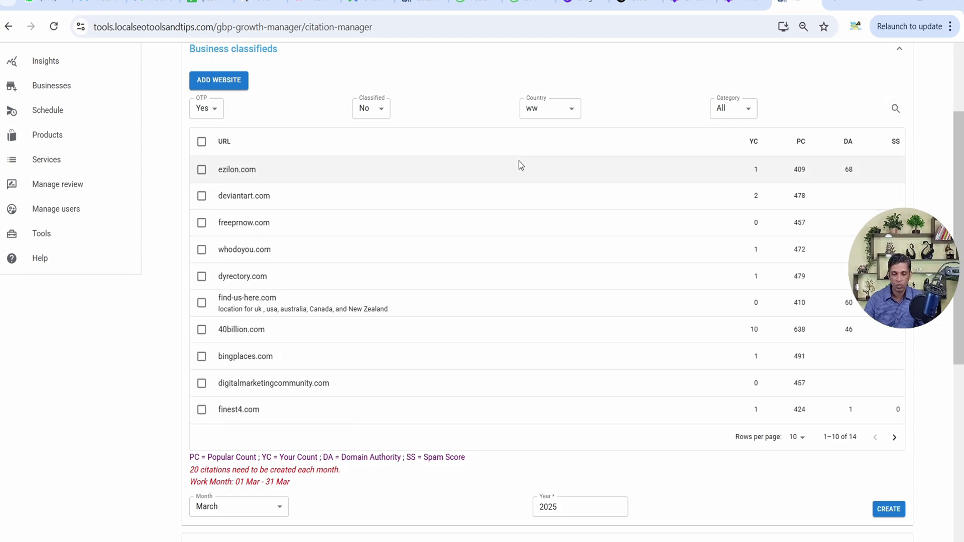
Step: Review the Country and Category filters, keeping them at ww and All
{"action": "left_click", "coordinate": [552, 117]}
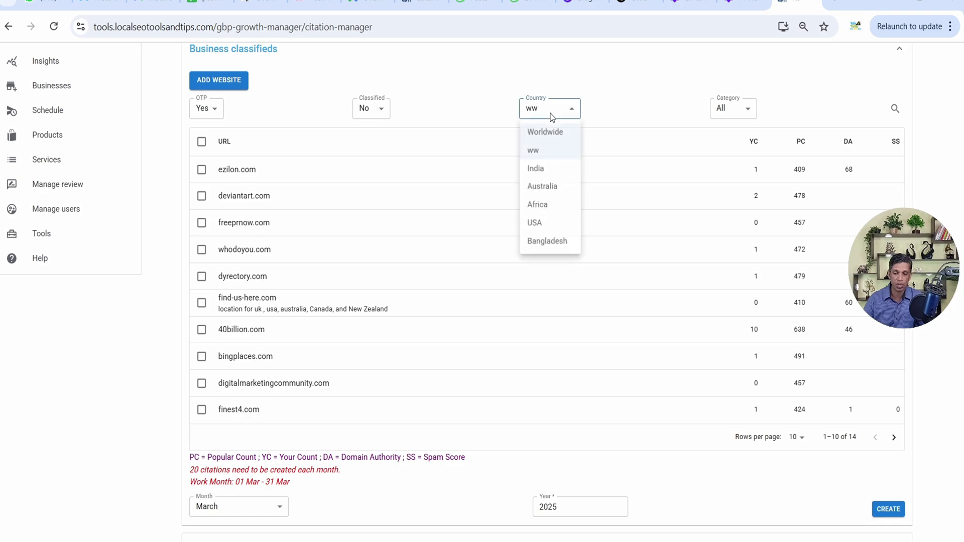
{"action": "left_click", "coordinate": [662, 111]}
{"action": "left_click", "coordinate": [755, 111]}
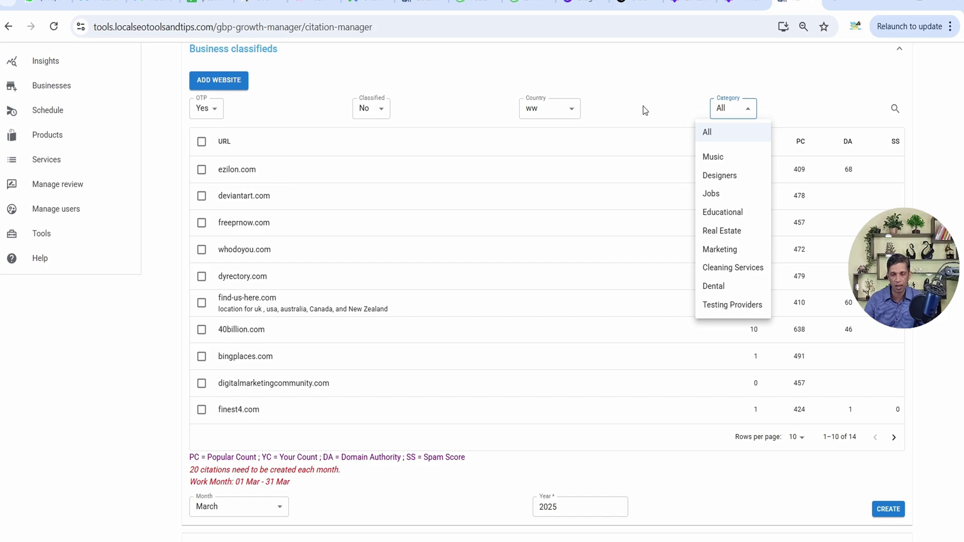
{"action": "left_click", "coordinate": [854, 113]}
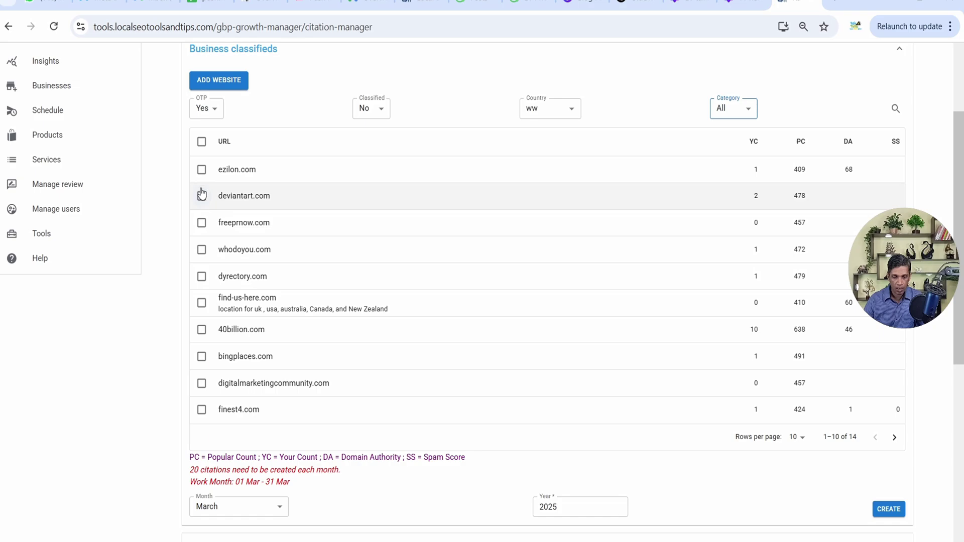
Step: Select ezilon.com and deviantart.com, create their citations and check them under Citation Status
{"action": "left_click", "coordinate": [201, 173]}
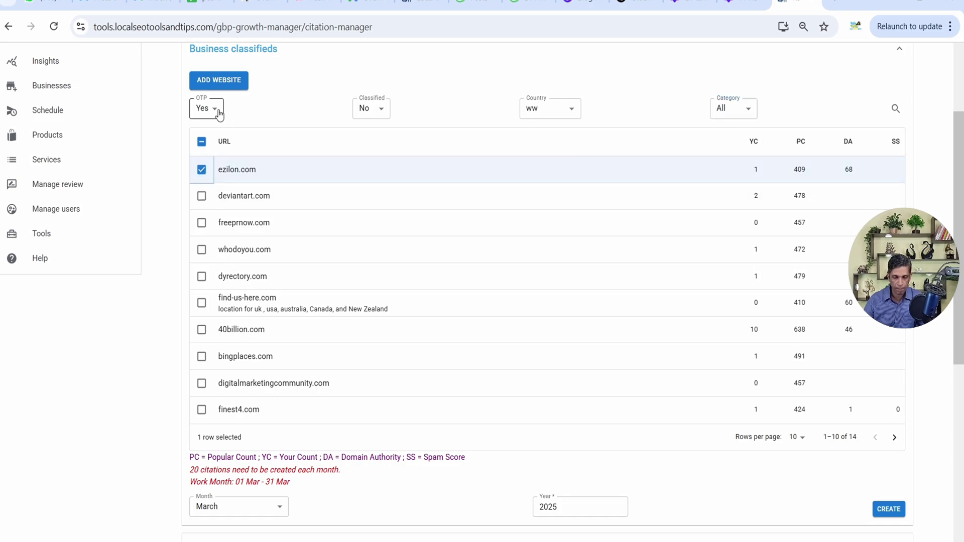
{"action": "left_click", "coordinate": [201, 200]}
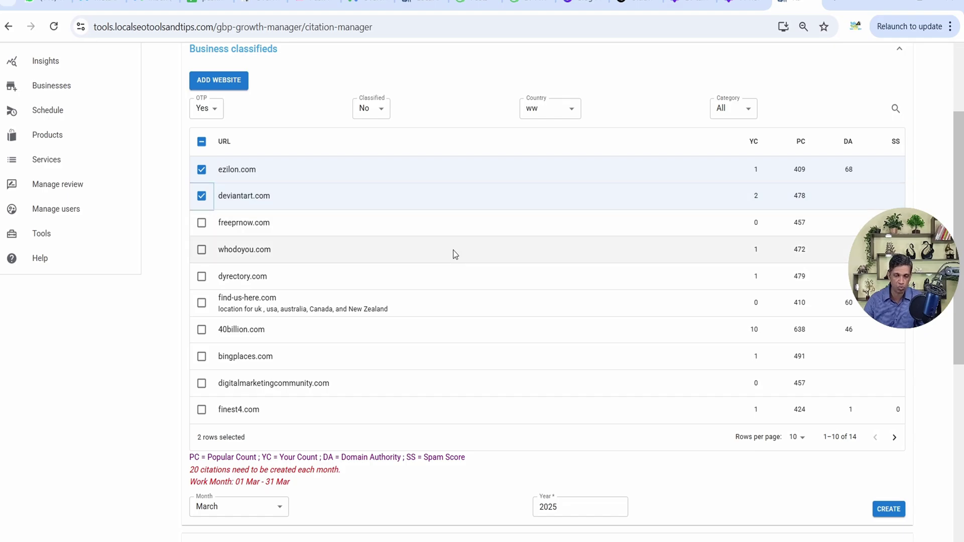
{"action": "scroll", "coordinate": [456, 255], "scroll_direction": "down", "scroll_amount": 3}
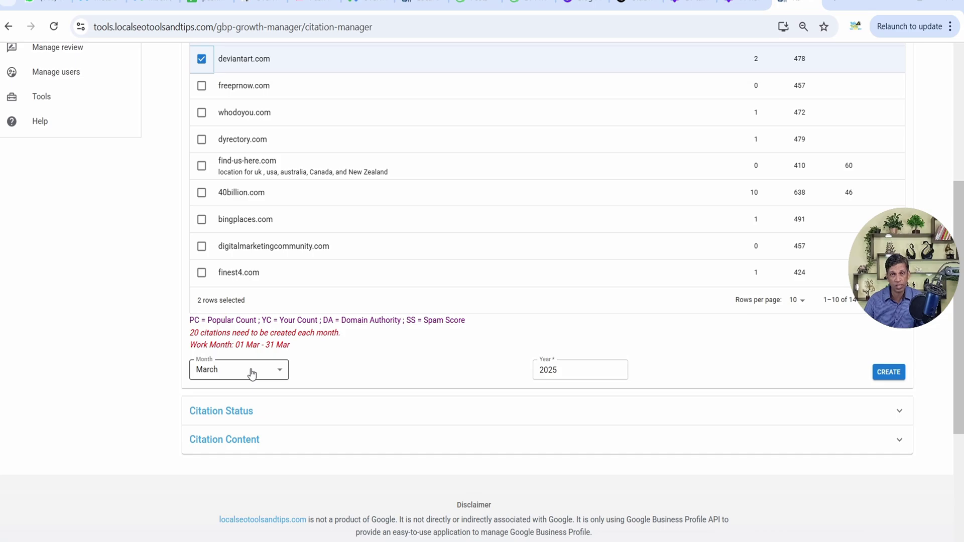
{"action": "left_click", "coordinate": [884, 376]}
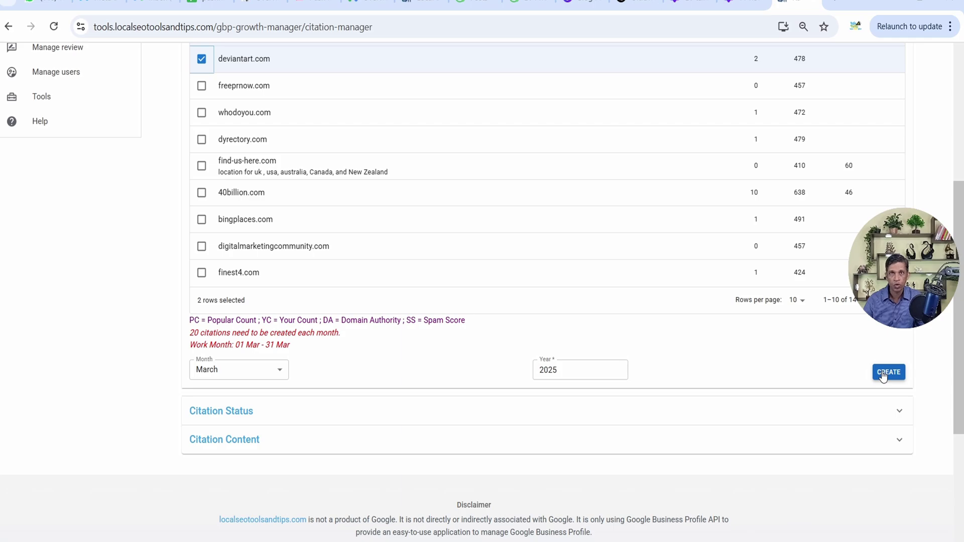
{"action": "left_click", "coordinate": [884, 377]}
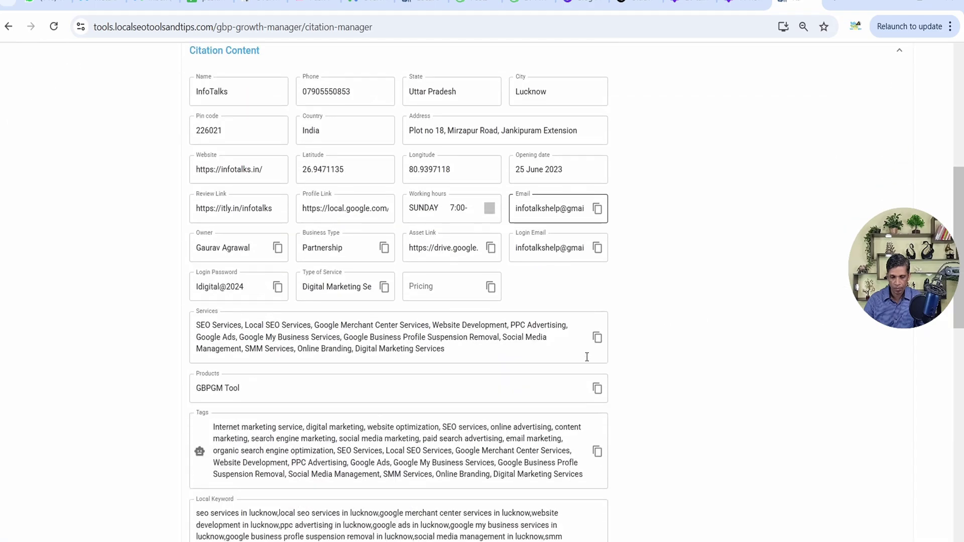
{"action": "scroll", "coordinate": [587, 358], "scroll_direction": "up", "scroll_amount": 3}
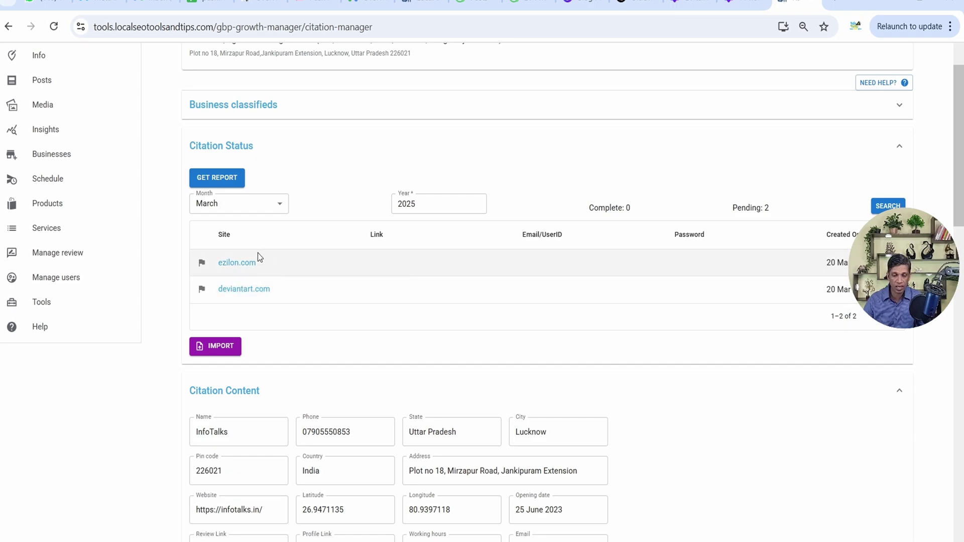
Step: Edit the ezilon.com Link and Email/UserID cells, then bring up the Upload Excel dialog
{"action": "double_click", "coordinate": [394, 263]}
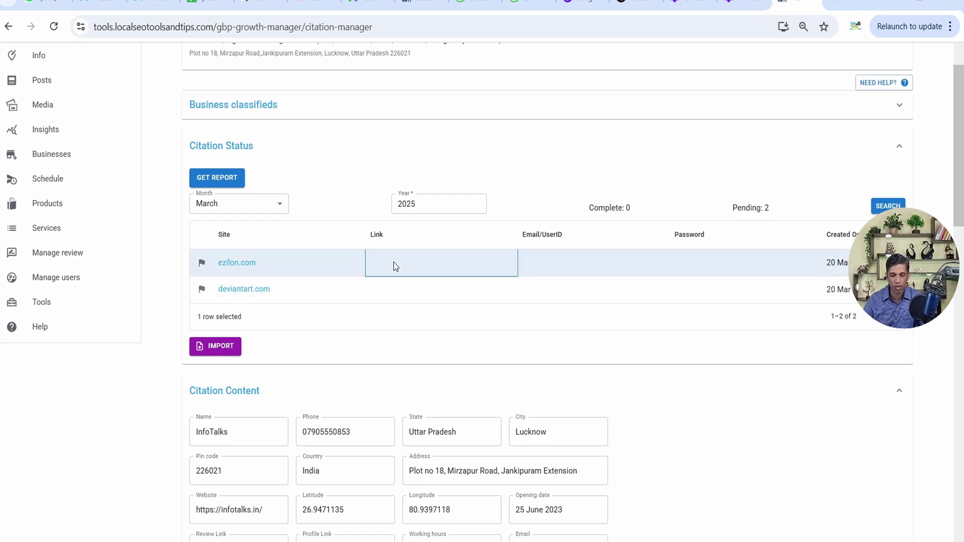
{"action": "left_click", "coordinate": [564, 276]}
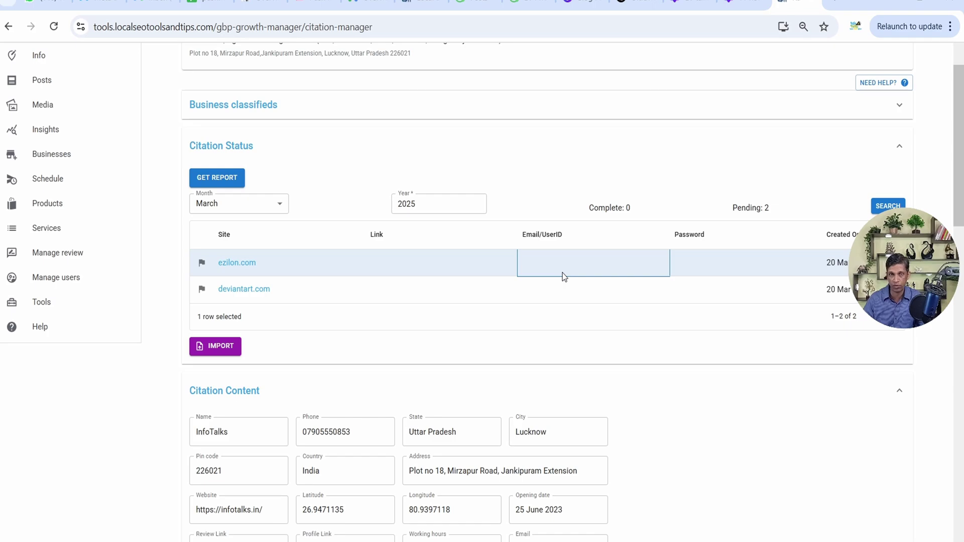
{"action": "double_click", "coordinate": [398, 264]}
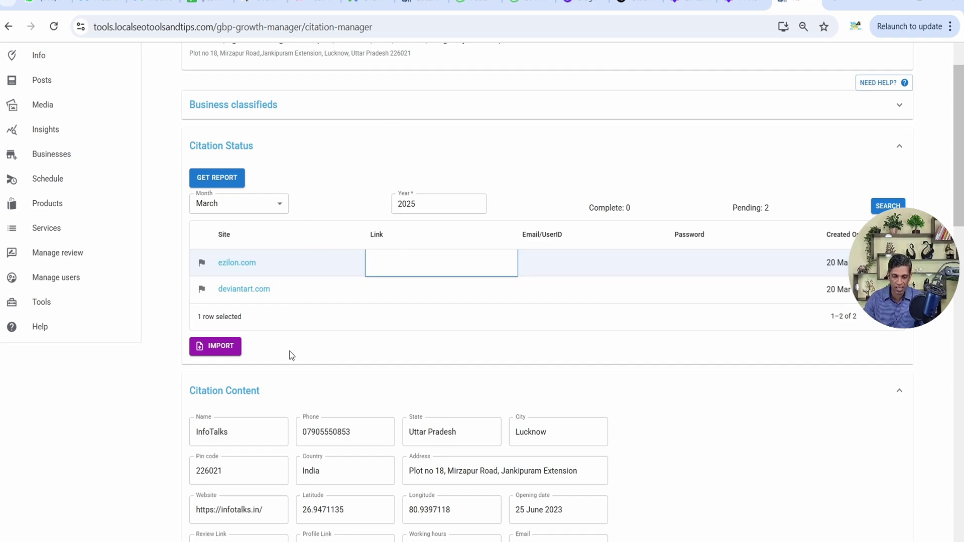
{"action": "left_click", "coordinate": [221, 354]}
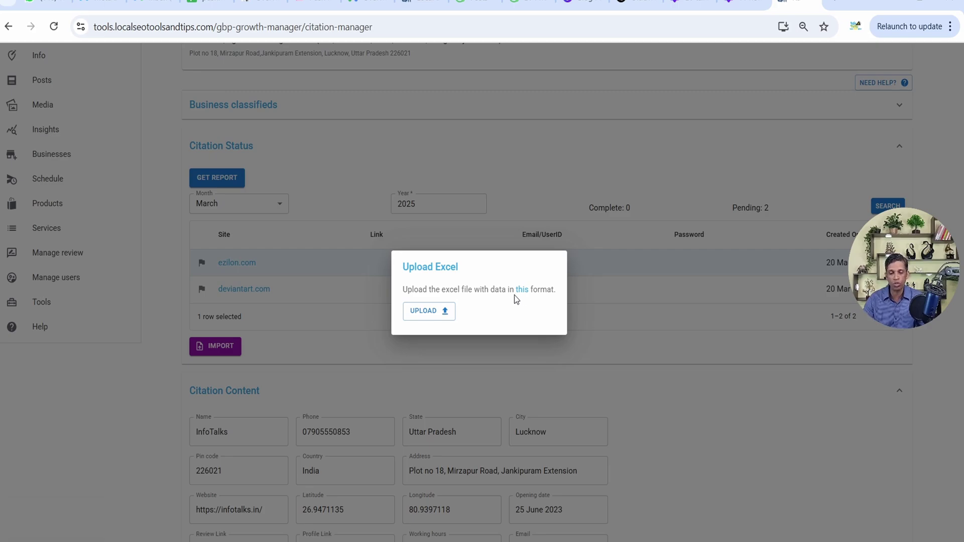
Step: Close the Upload Excel dialog and look over Citation Status (Complete 0, Pending 2)
{"action": "left_click", "coordinate": [460, 137]}
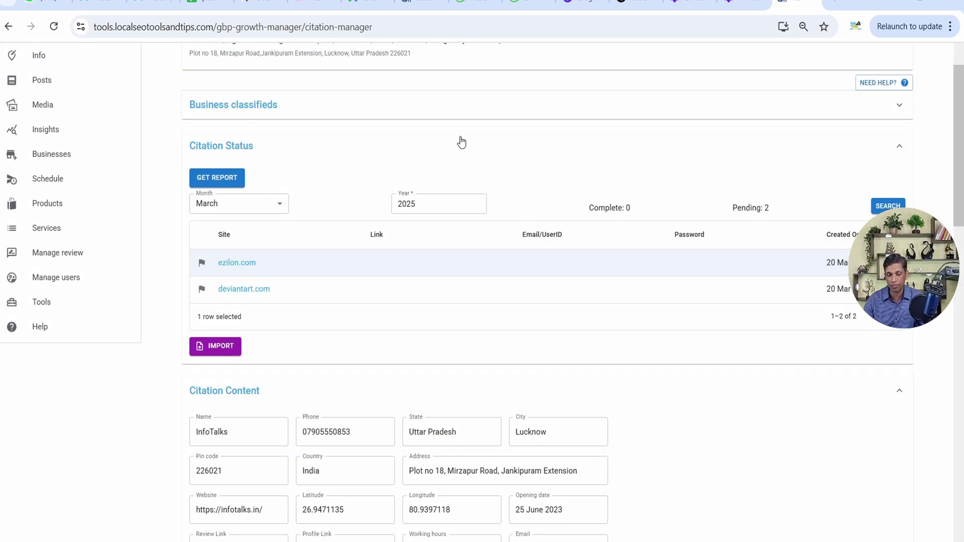
{"action": "scroll", "coordinate": [366, 294], "scroll_direction": "down", "scroll_amount": 1}
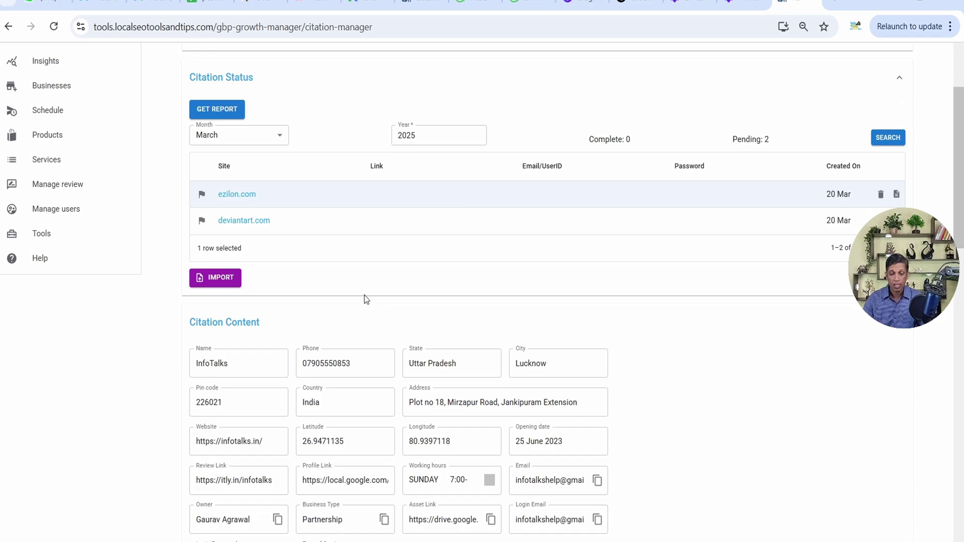
{"action": "scroll", "coordinate": [366, 299], "scroll_direction": "up", "scroll_amount": 1}
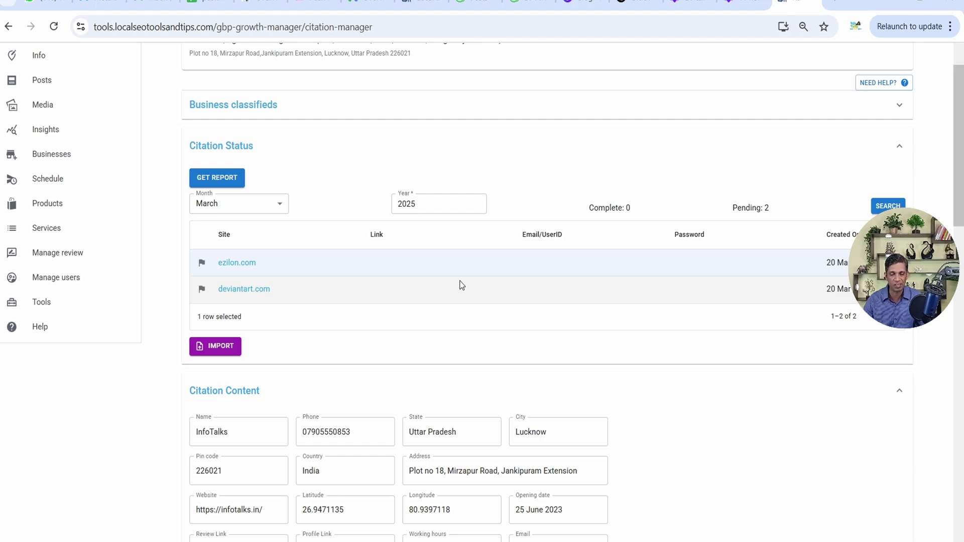
Step: Copy InfoTalks' name, phone, address, website, profile link, e-mail, asset link and login password
{"action": "scroll", "coordinate": [462, 285], "scroll_direction": "down", "scroll_amount": 4}
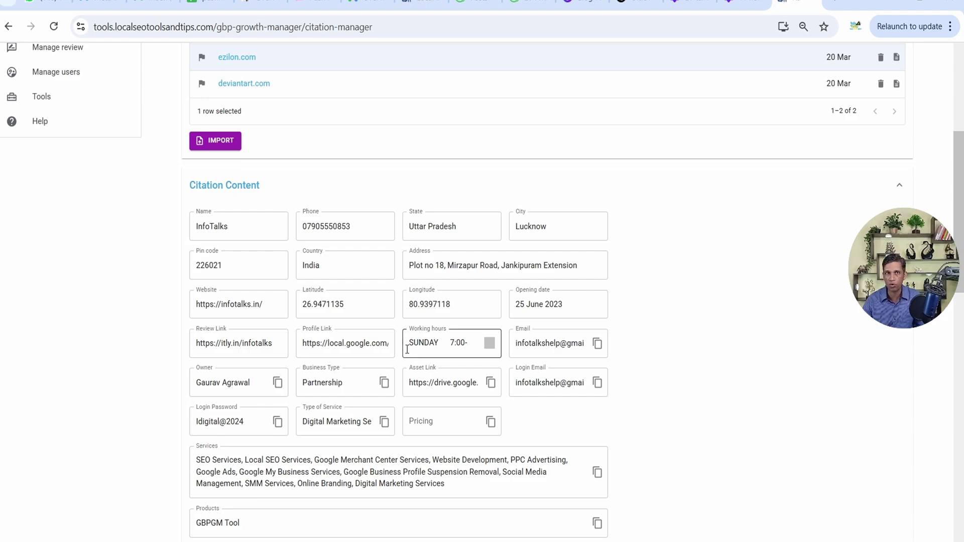
{"action": "left_click", "coordinate": [247, 226]}
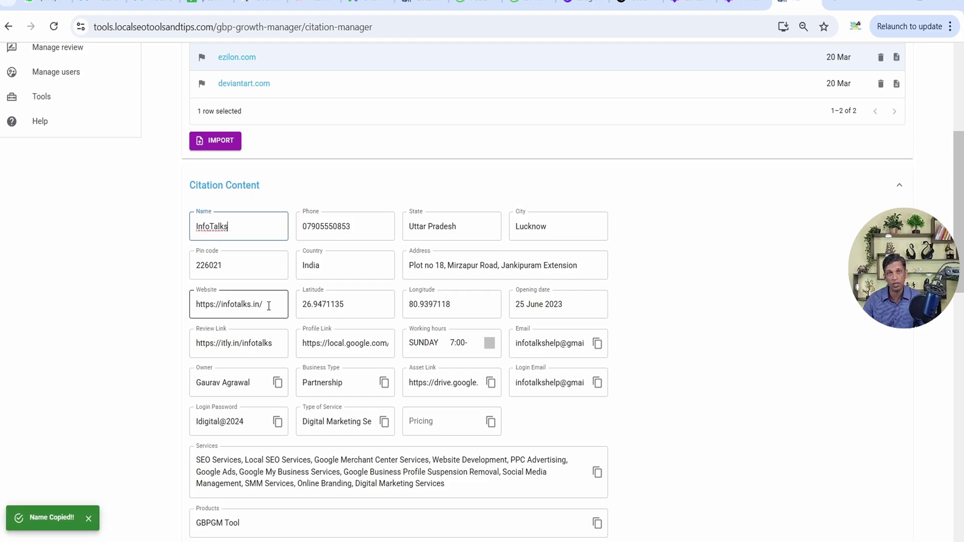
{"action": "left_click", "coordinate": [366, 223]}
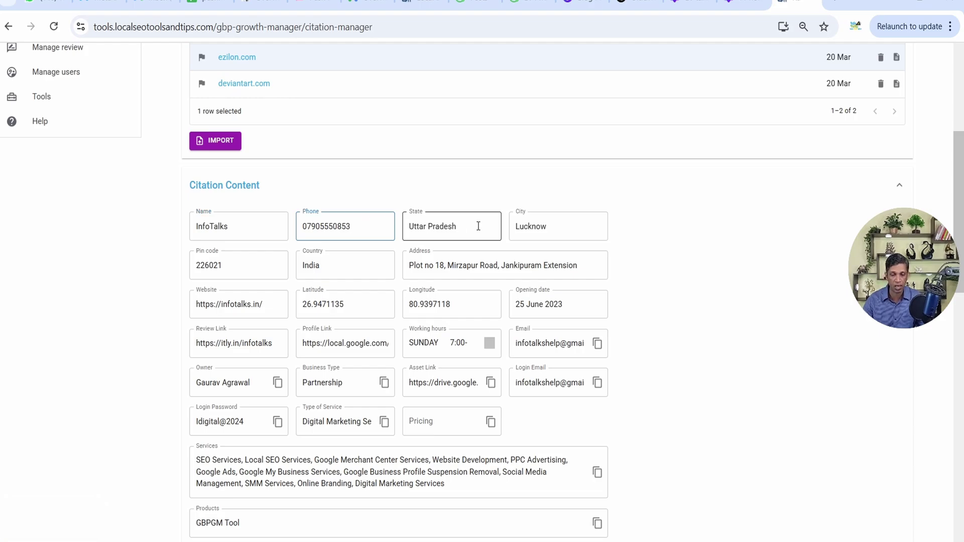
{"action": "left_click", "coordinate": [436, 269]}
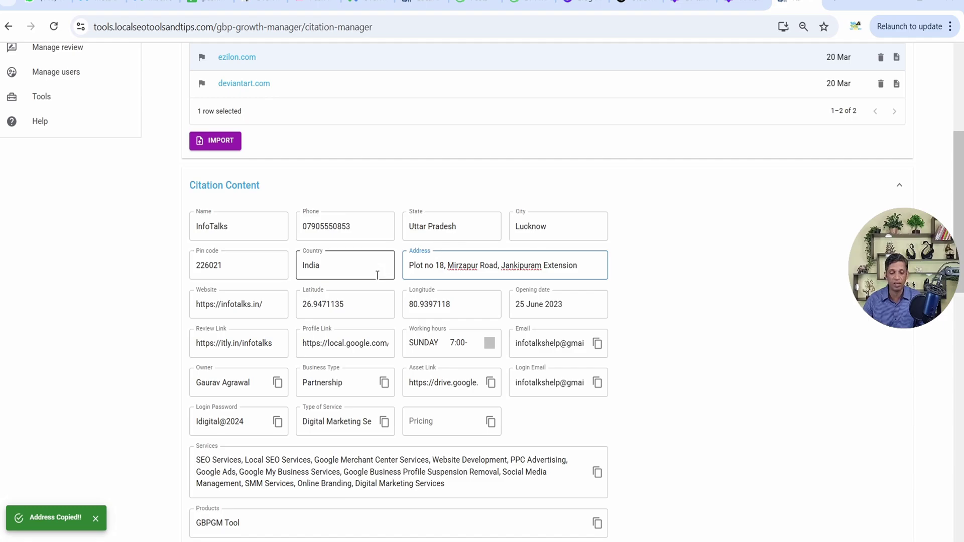
{"action": "left_click", "coordinate": [244, 306]}
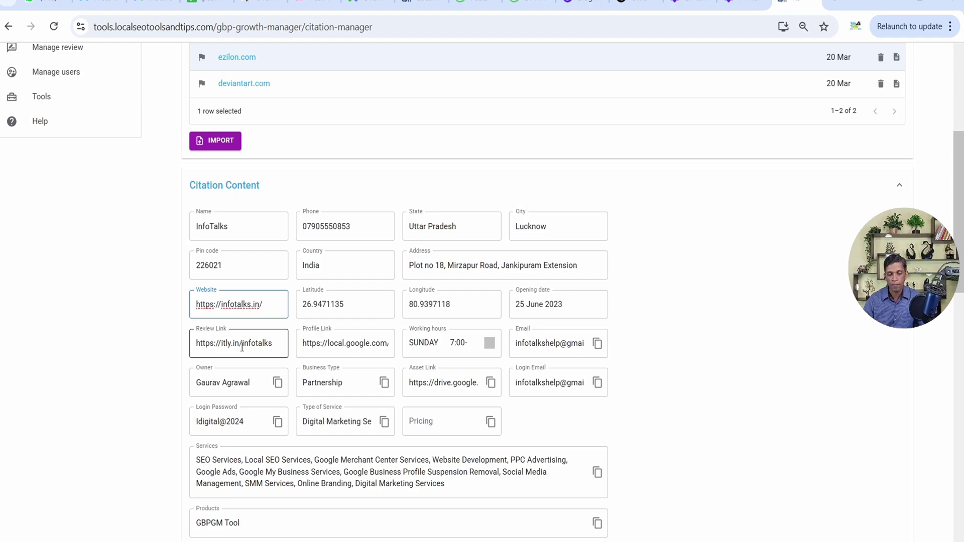
{"action": "left_click", "coordinate": [345, 343]}
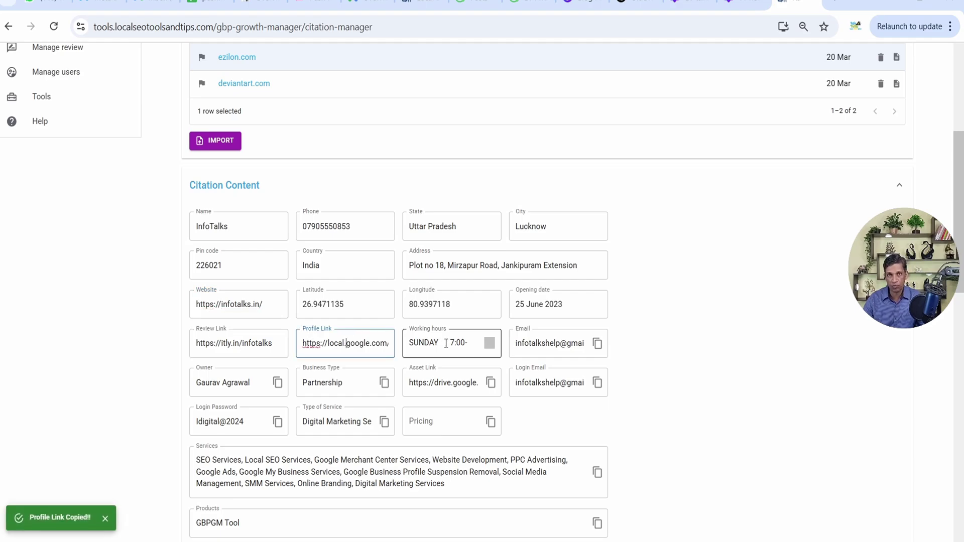
{"action": "left_click", "coordinate": [547, 350]}
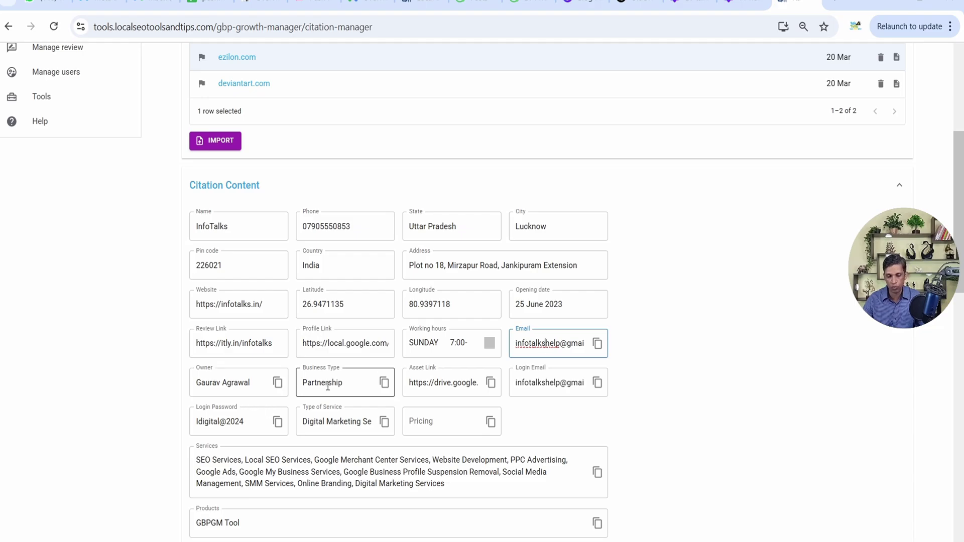
{"action": "left_click", "coordinate": [440, 389]}
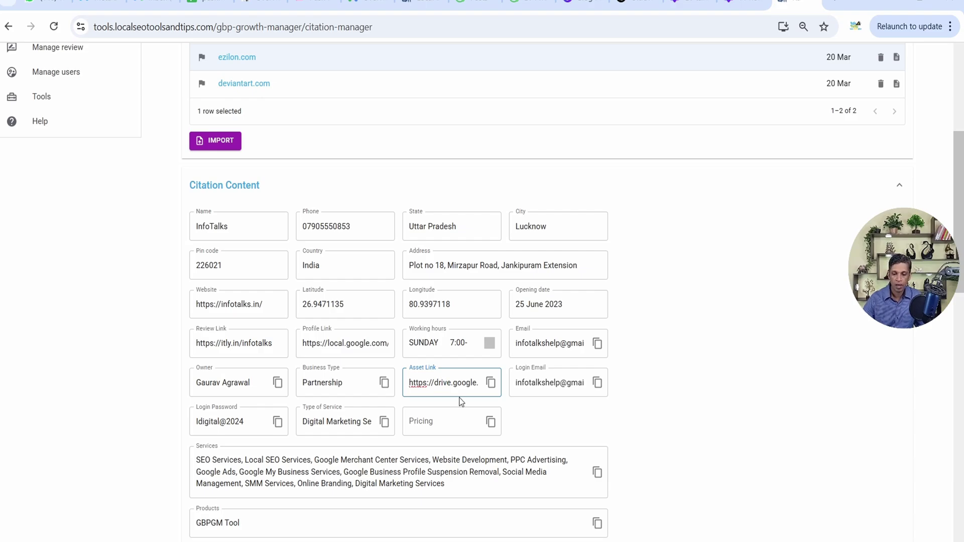
{"action": "left_click", "coordinate": [233, 428]}
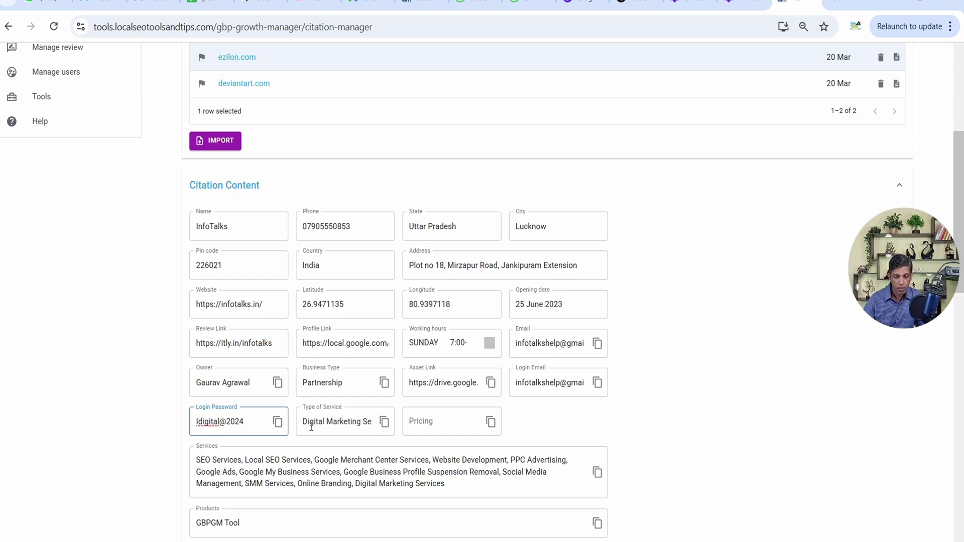
Step: Scroll to the Lucknow local keywords, then the saved titles, descriptions and social links
{"action": "scroll", "coordinate": [460, 432], "scroll_direction": "down", "scroll_amount": 3}
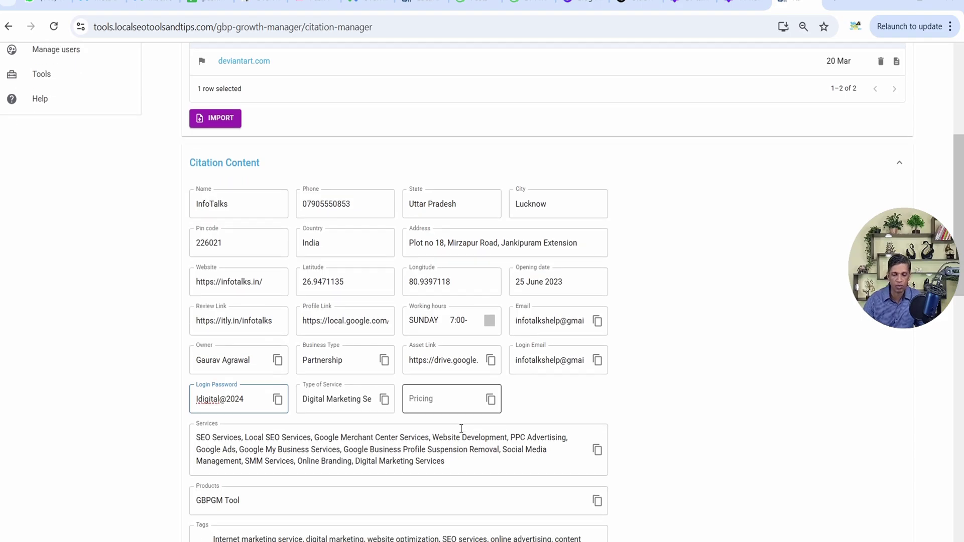
{"action": "scroll", "coordinate": [314, 348], "scroll_direction": "down", "scroll_amount": 3}
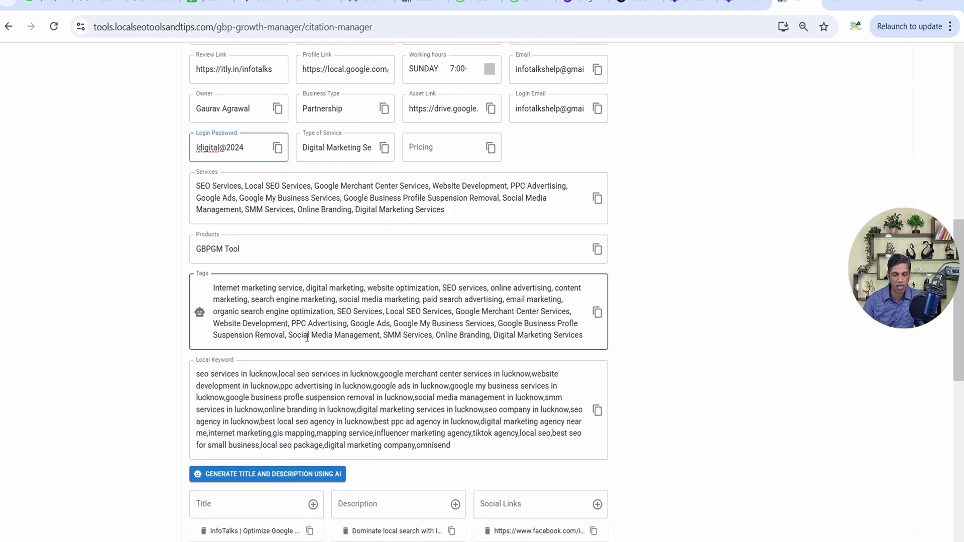
{"action": "left_click", "coordinate": [279, 387]}
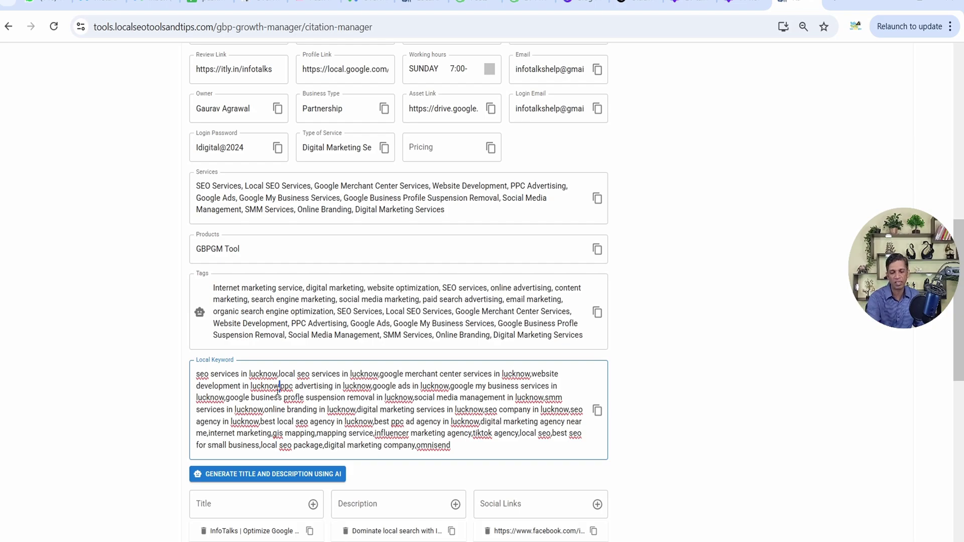
{"action": "scroll", "coordinate": [279, 390], "scroll_direction": "down", "scroll_amount": 1}
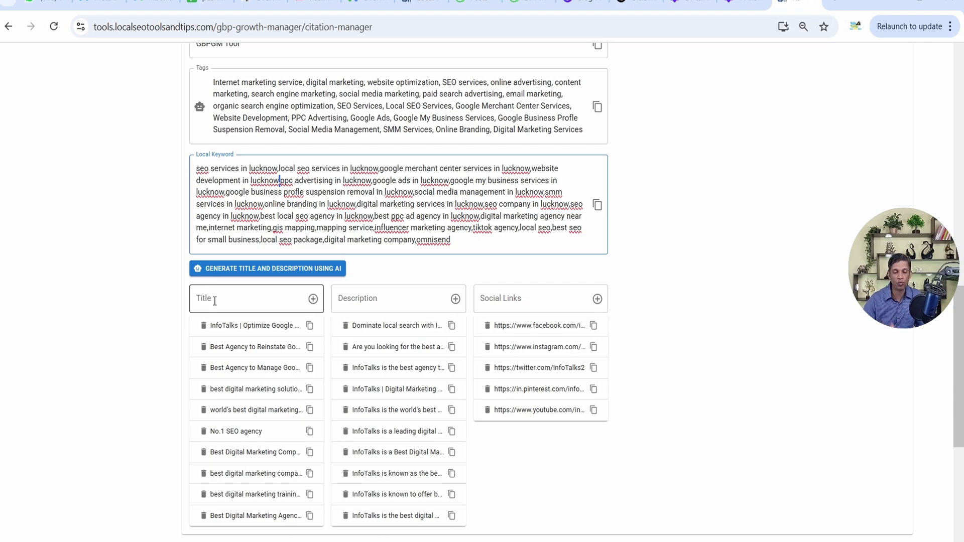
Step: Generate an AI title and description for the keyword 'digital marketing agency for gmb'
{"action": "left_click", "coordinate": [266, 272]}
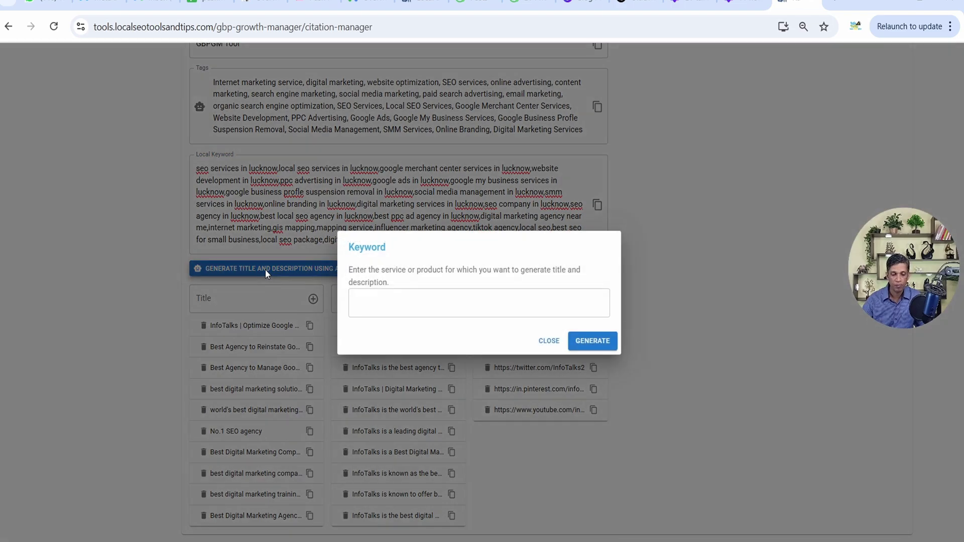
{"action": "left_click", "coordinate": [390, 295]}
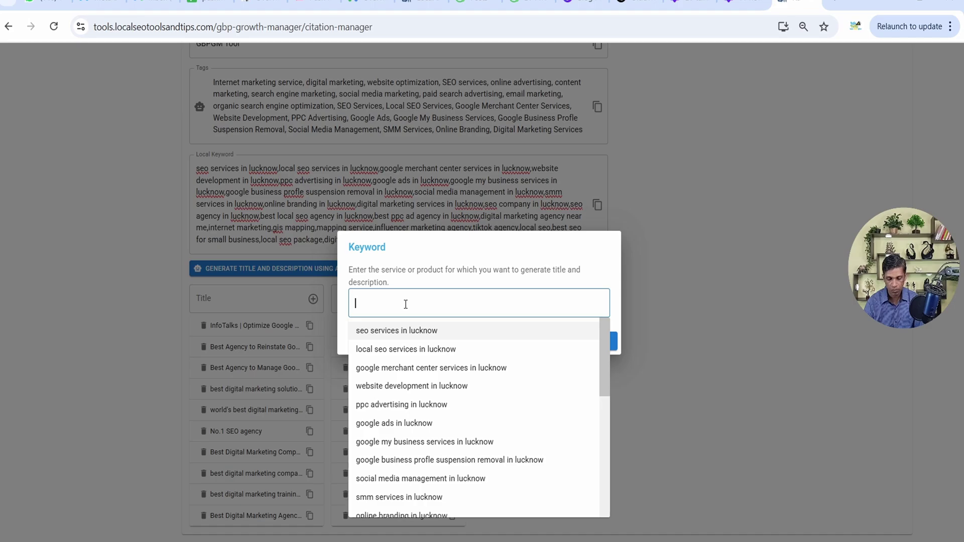
{"action": "type", "text": "di"}
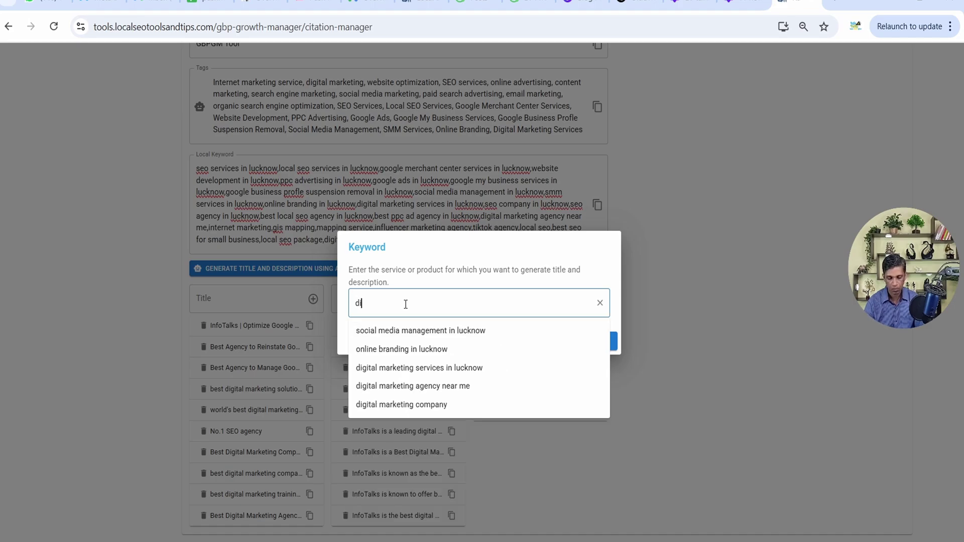
{"action": "type", "text": "gital ma"}
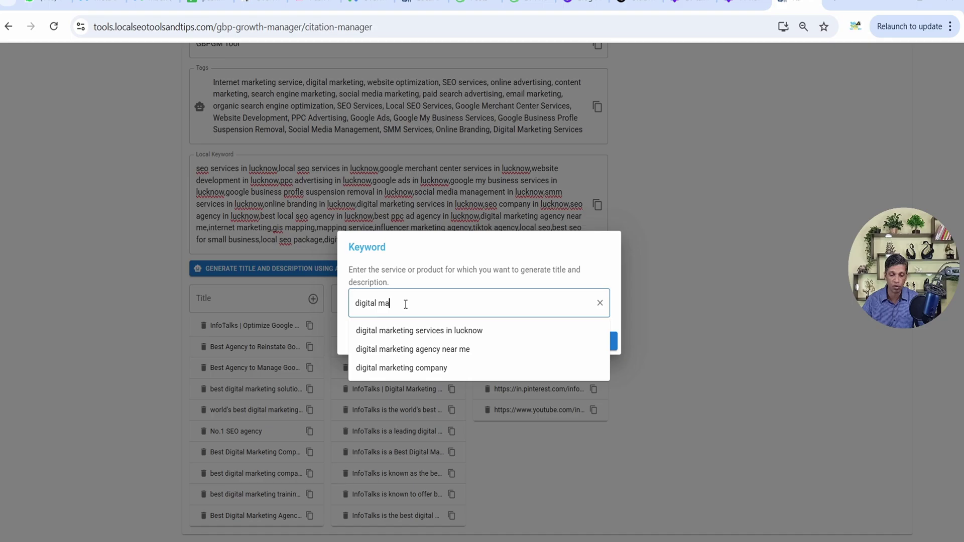
{"action": "type", "text": "rketing agency for gmb"}
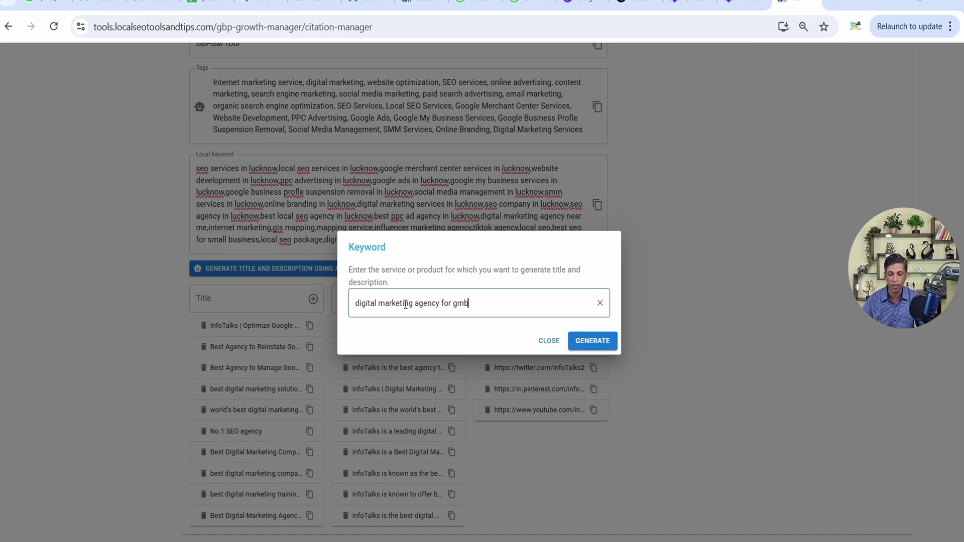
{"action": "left_click", "coordinate": [591, 342]}
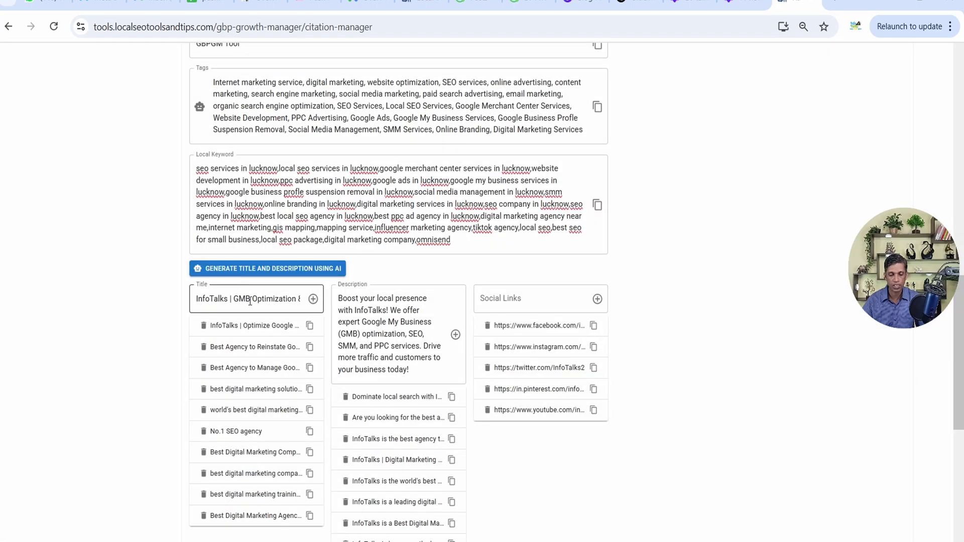
Step: Add the 'Boost your local presence' description and the InfoTalks GMB Optimization title to their lists
{"action": "left_click", "coordinate": [401, 310]}
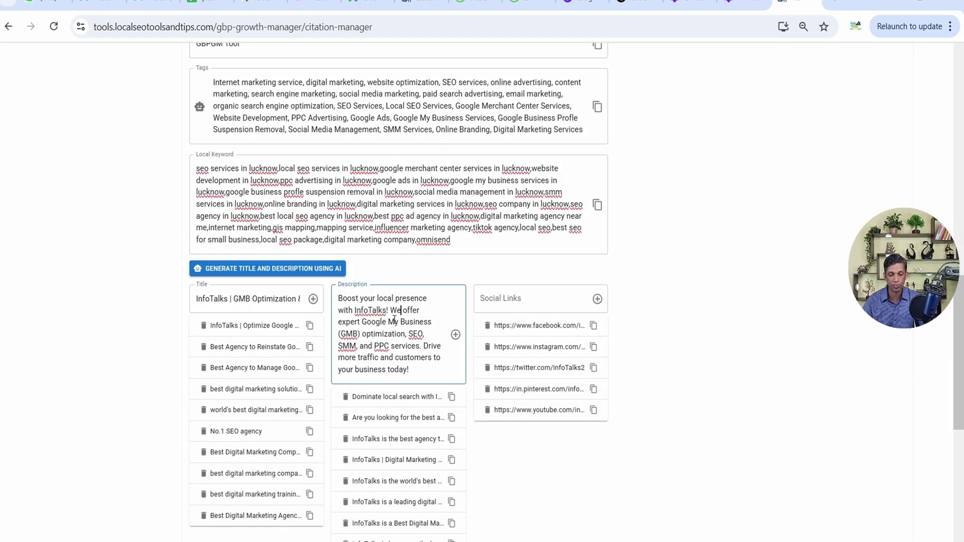
{"action": "left_click_drag", "start_coordinate": [395, 322], "coordinate": [404, 383]}
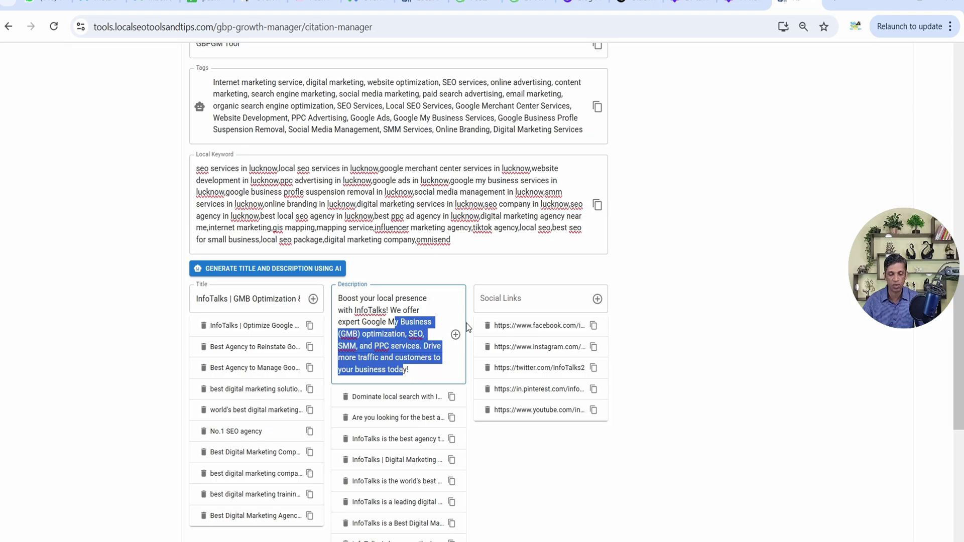
{"action": "left_click", "coordinate": [456, 335]}
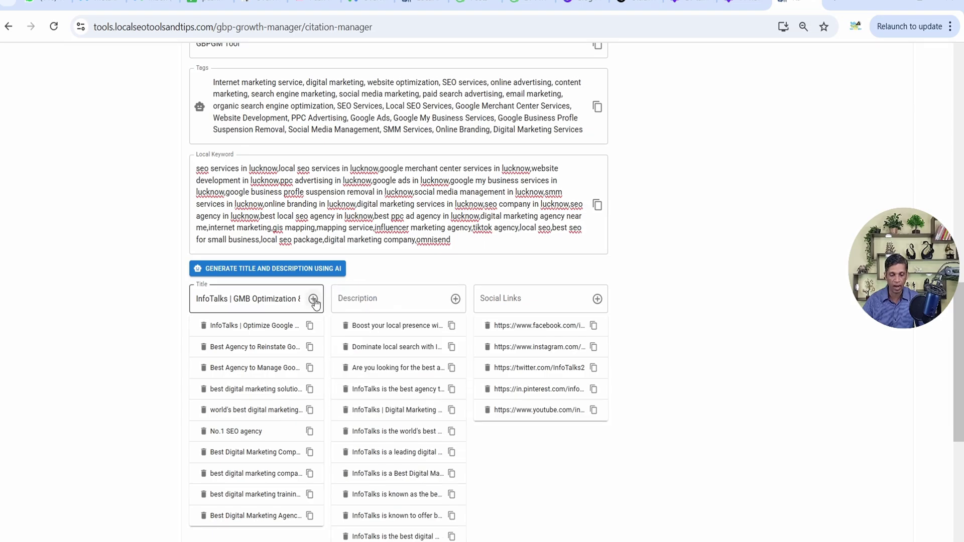
{"action": "left_click", "coordinate": [314, 299]}
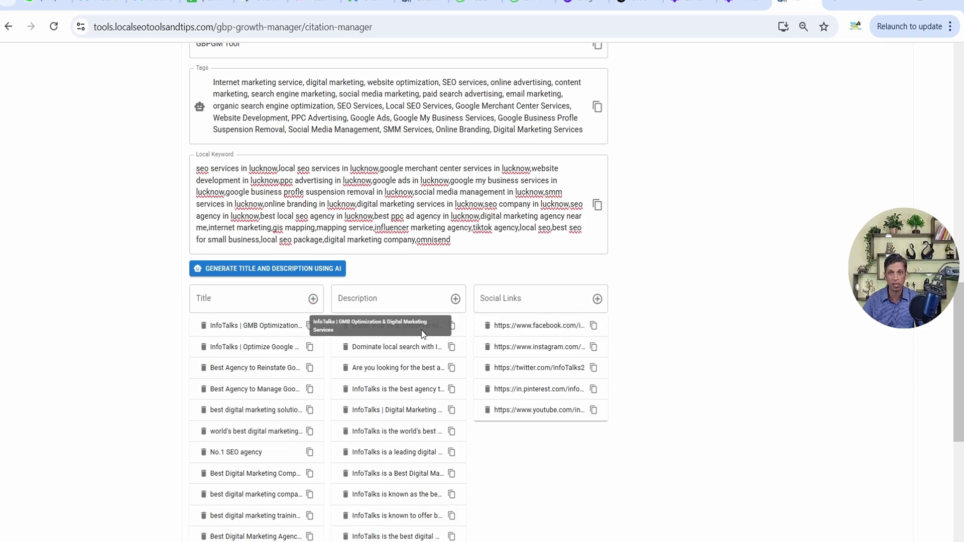
Step: Open ezilon.com from the Citation Status table in a new browser tab
{"action": "scroll", "coordinate": [296, 385], "scroll_direction": "down", "scroll_amount": 4}
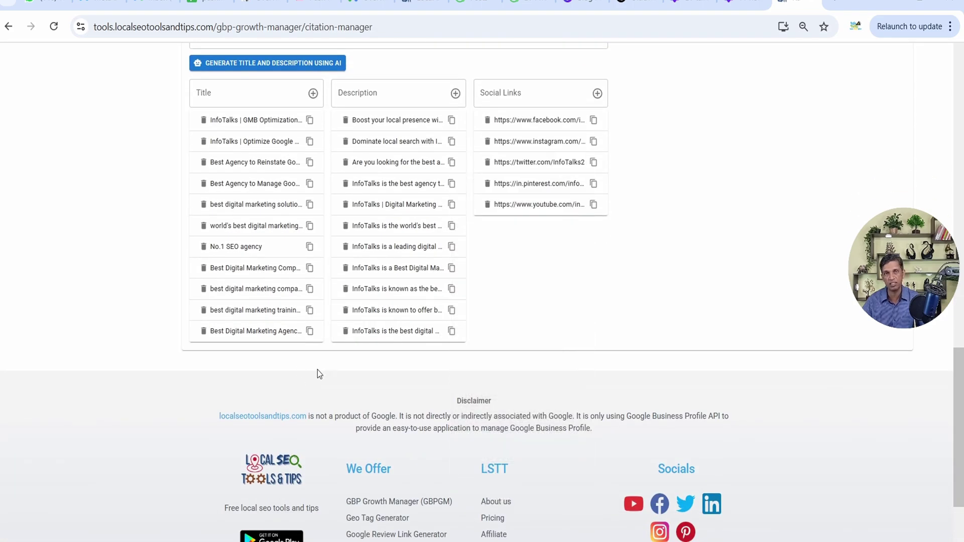
{"action": "scroll", "coordinate": [317, 374], "scroll_direction": "up", "scroll_amount": 10}
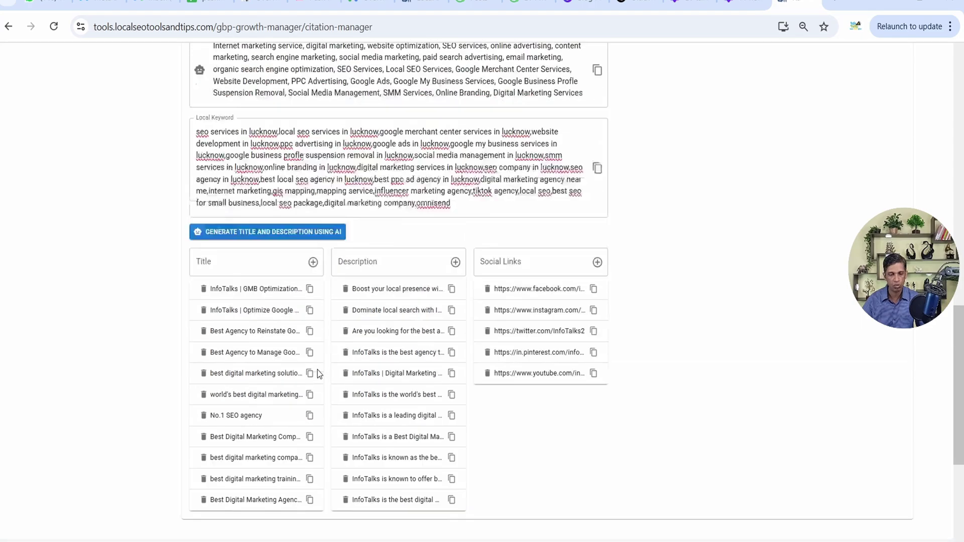
{"action": "scroll", "coordinate": [320, 370], "scroll_direction": "up", "scroll_amount": 6}
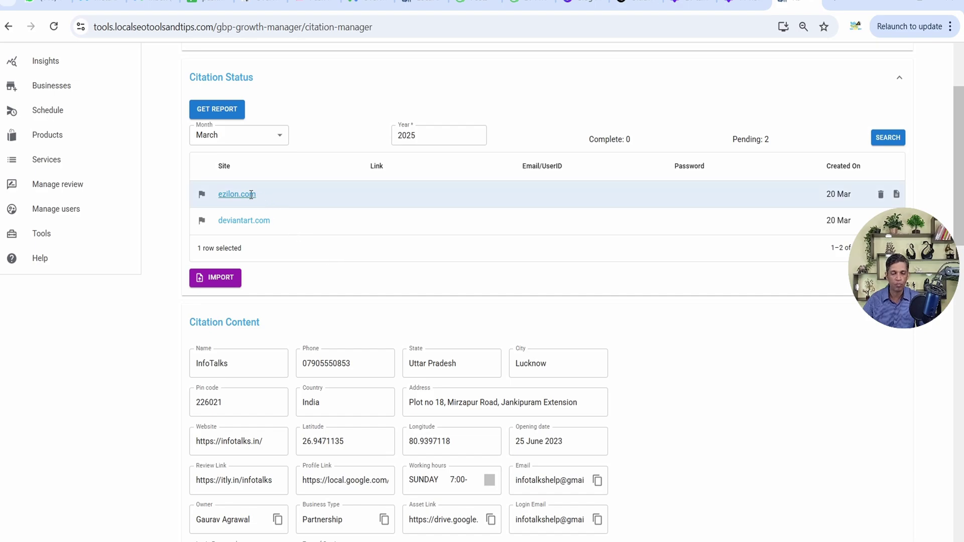
{"action": "left_click_drag", "start_coordinate": [260, 194], "coordinate": [215, 200]}
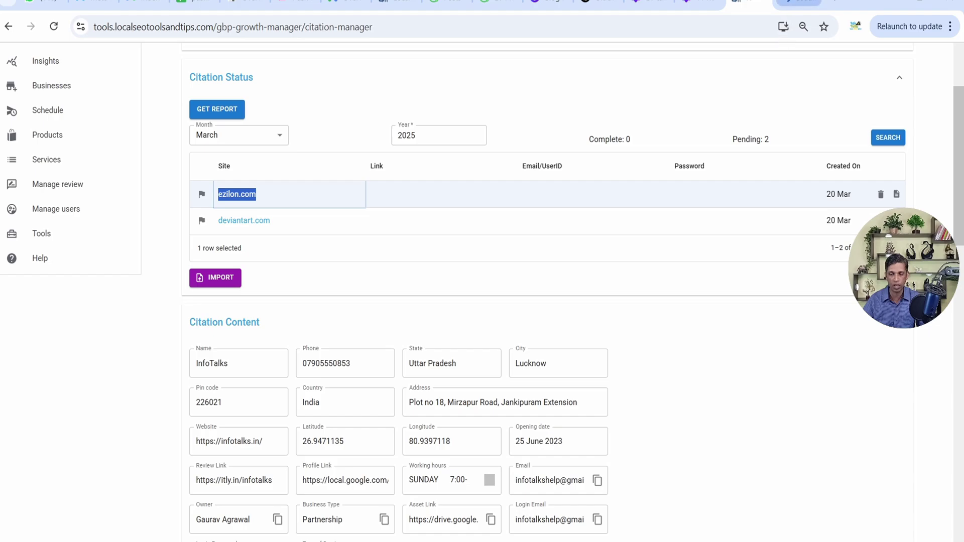
{"action": "left_click_drag", "start_coordinate": [799, 1], "coordinate": [799, 2]}
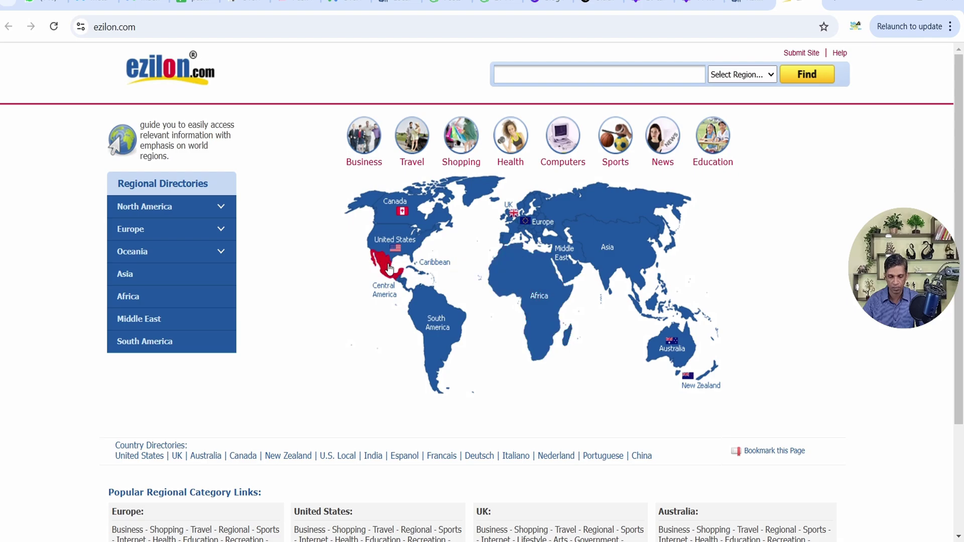
Step: Go to Ezilon's Asia directory, then the Reference category, and open its Add Listing form
{"action": "scroll", "coordinate": [388, 266], "scroll_direction": "down", "scroll_amount": 1}
{"action": "scroll", "coordinate": [388, 266], "scroll_direction": "up", "scroll_amount": 1}
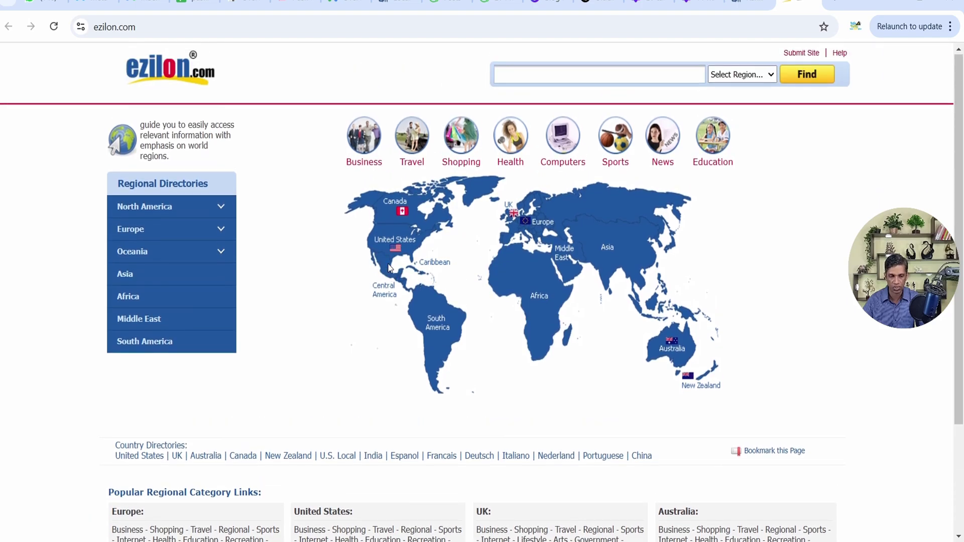
{"action": "left_click", "coordinate": [132, 279]}
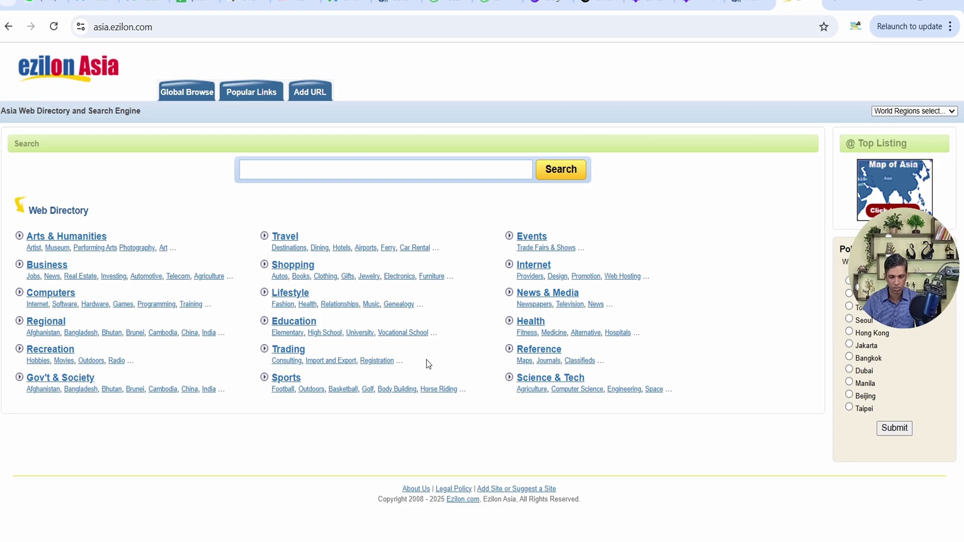
{"action": "left_click", "coordinate": [535, 354]}
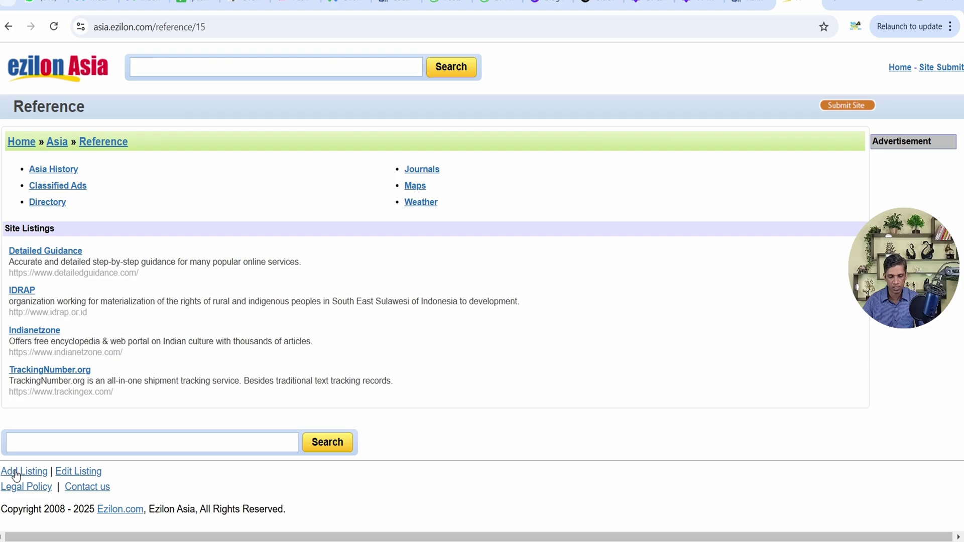
{"action": "left_click", "coordinate": [16, 473]}
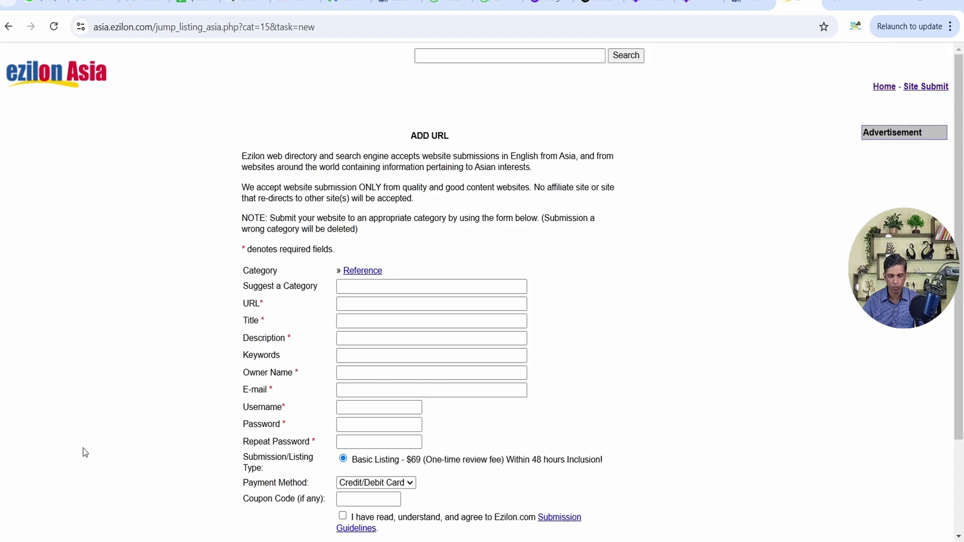
{"action": "scroll", "coordinate": [476, 360], "scroll_direction": "down", "scroll_amount": 2}
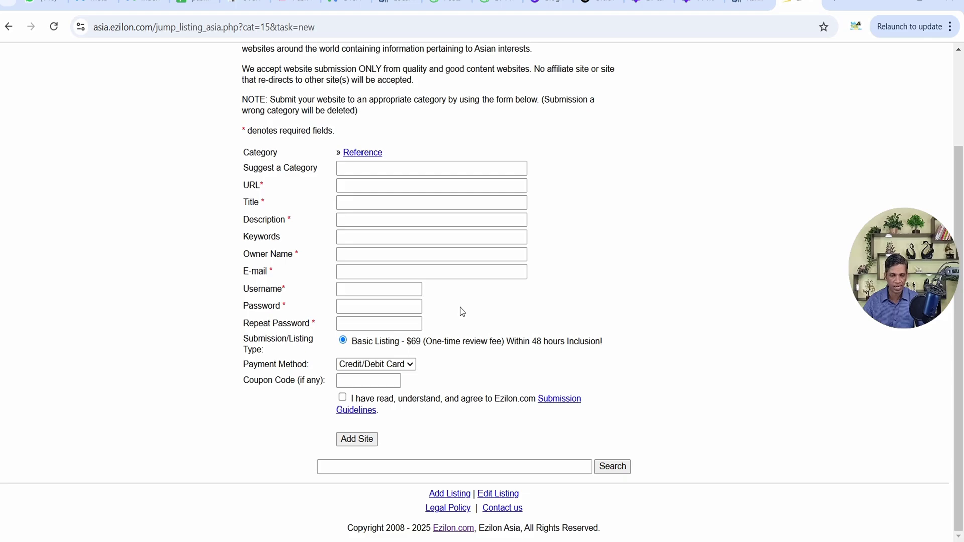
{"action": "left_click", "coordinate": [377, 164]}
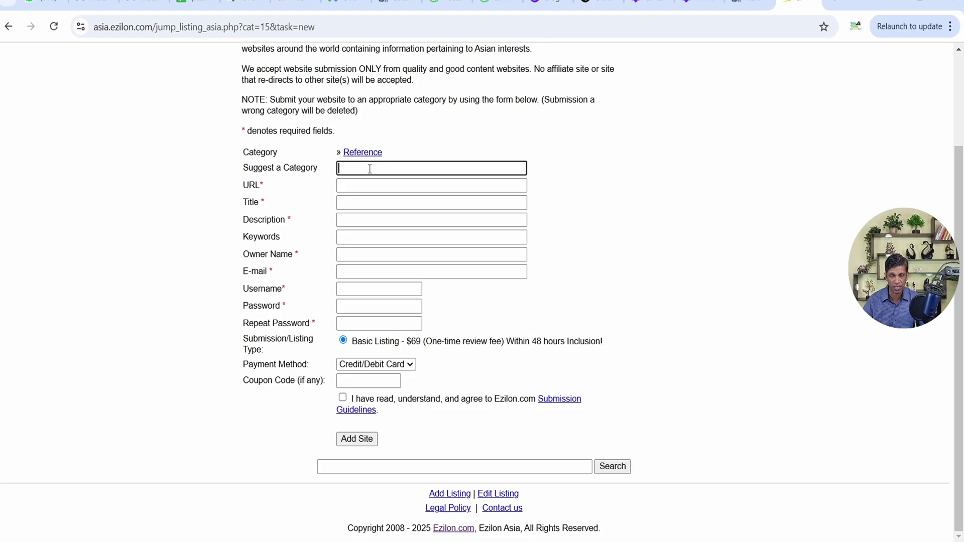
{"action": "left_click", "coordinate": [363, 186]}
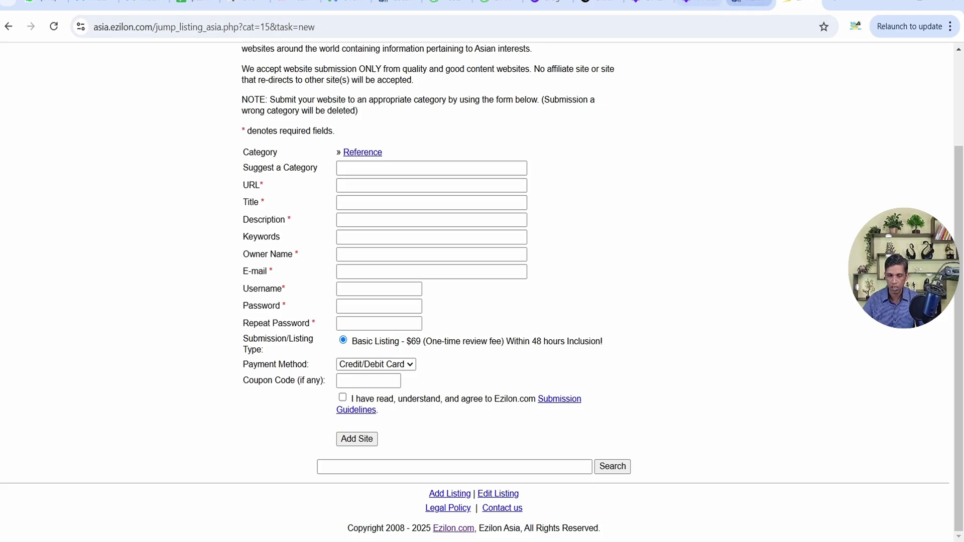
{"action": "left_click", "coordinate": [749, 5]}
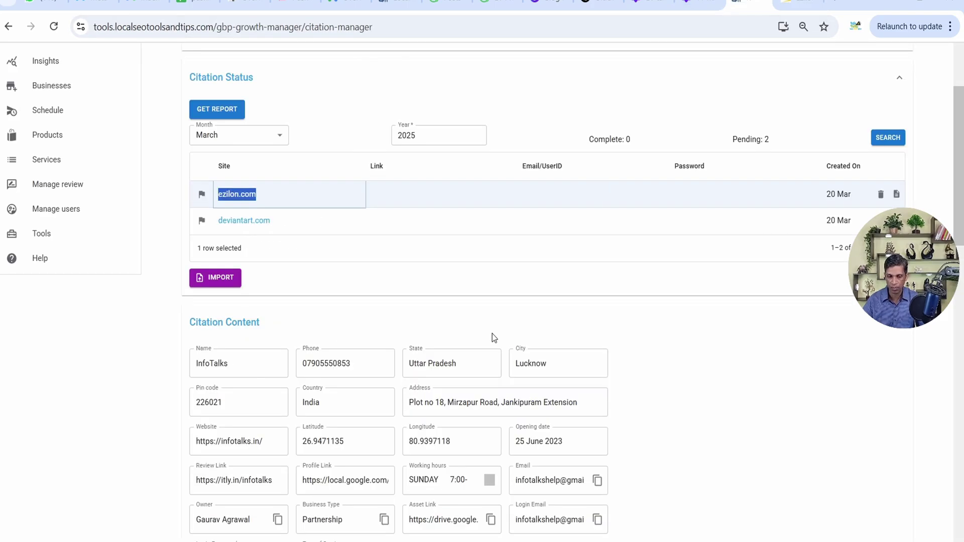
{"action": "left_click", "coordinate": [242, 442]}
{"action": "left_click", "coordinate": [798, 4]}
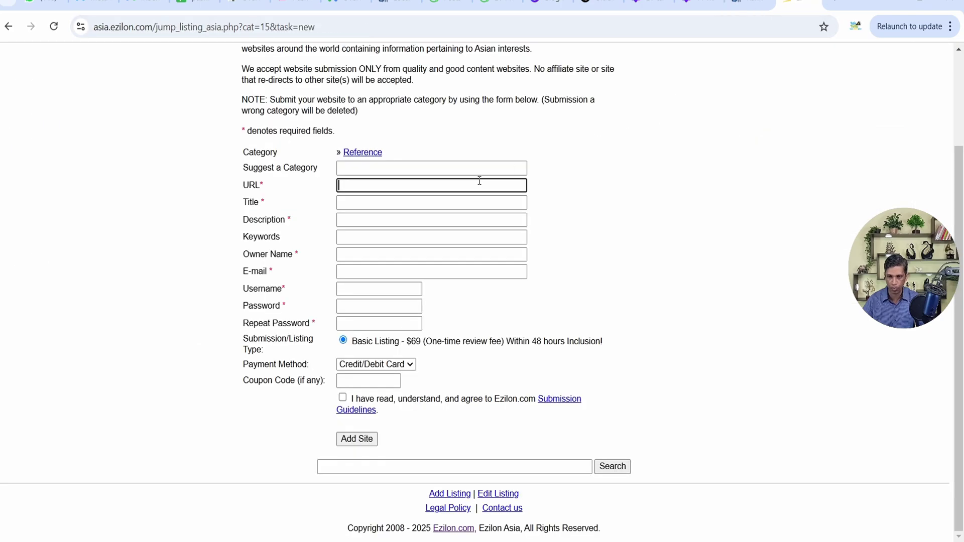
{"action": "key", "text": "ctrl+v"}
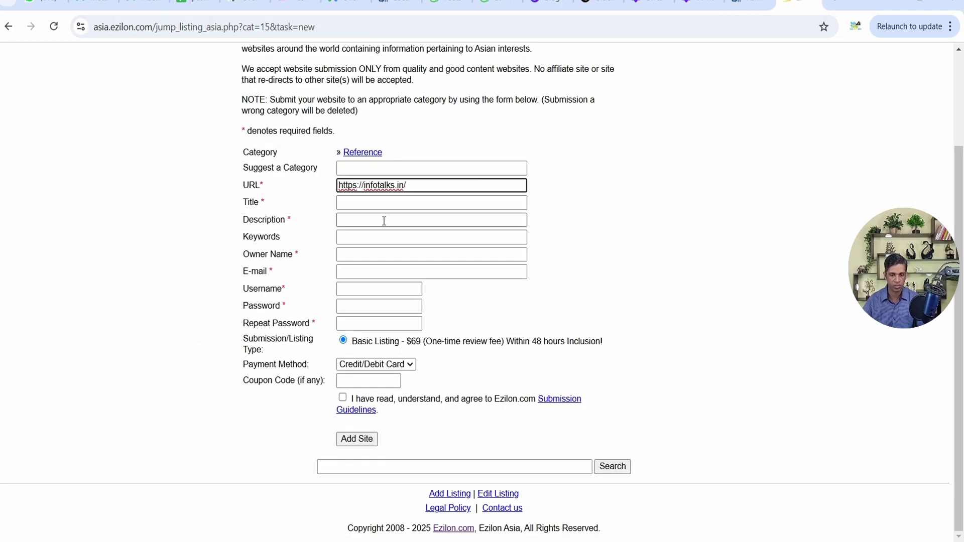
Step: Copy the first suggested InfoTalks title from the citation manager for the Title field
{"action": "left_click", "coordinate": [372, 202]}
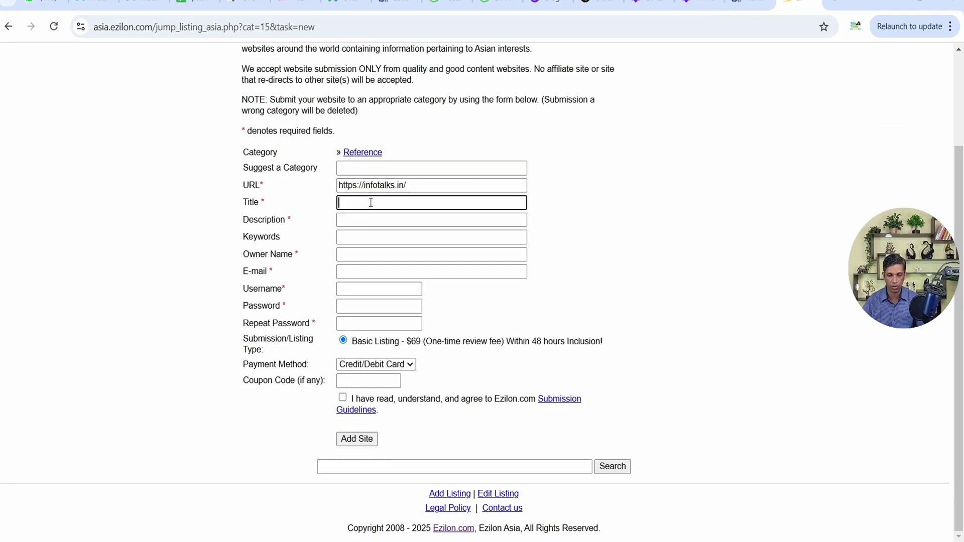
{"action": "left_click", "coordinate": [748, 1]}
{"action": "scroll", "coordinate": [261, 342], "scroll_direction": "down", "scroll_amount": 10}
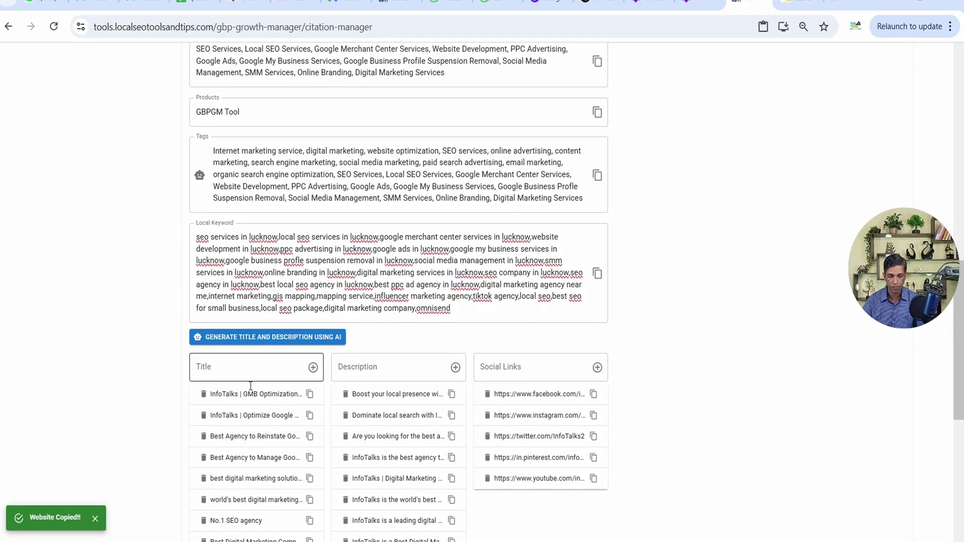
{"action": "left_click", "coordinate": [310, 395]}
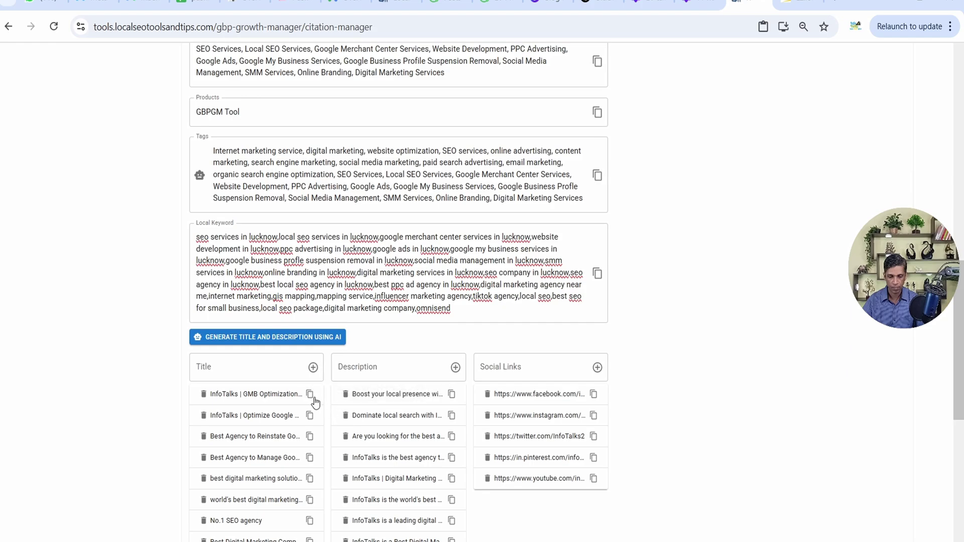
{"action": "left_click", "coordinate": [310, 394]}
Step: Paste the InfoTalks GMB Optimization & Digital Marketing title into Title and tick the Submission Guidelines agreement
{"action": "key", "text": "ctrl+Tab"}
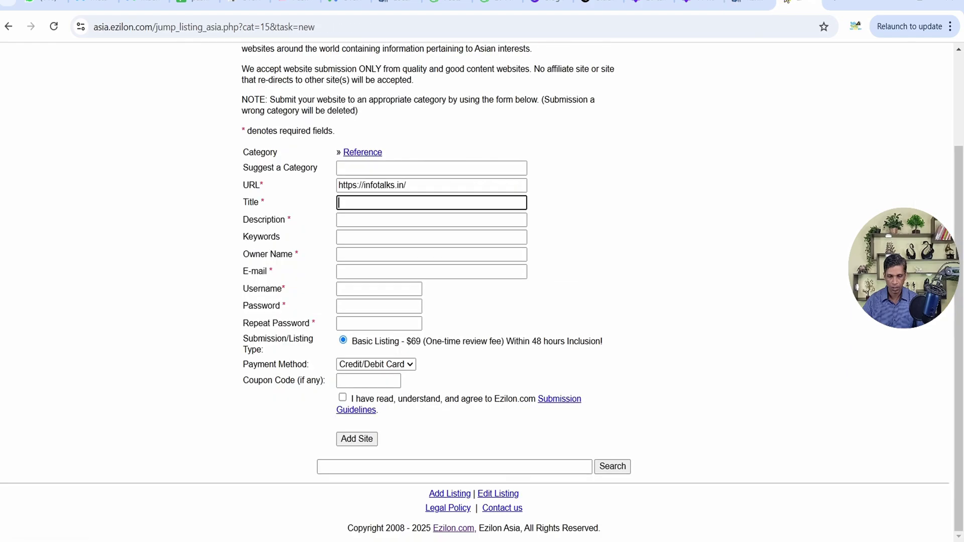
{"action": "key", "text": "ctrl+v"}
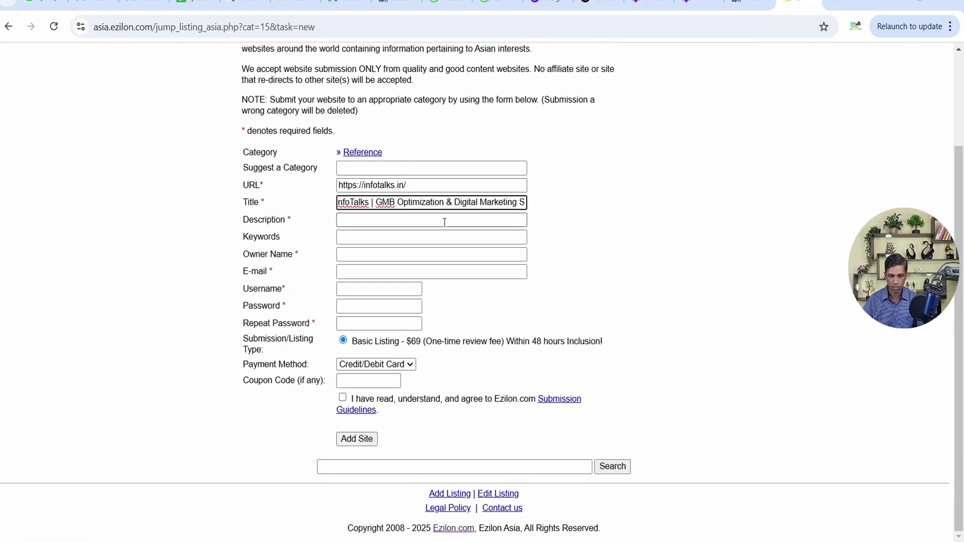
{"action": "left_click", "coordinate": [414, 232]}
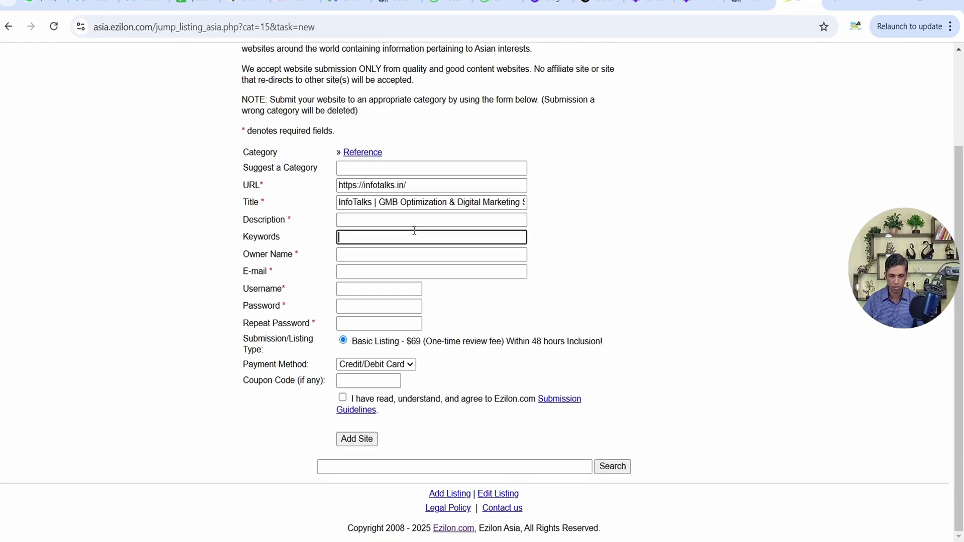
{"action": "left_click", "coordinate": [354, 257]}
{"action": "left_click", "coordinate": [354, 270]}
{"action": "left_click", "coordinate": [353, 290]}
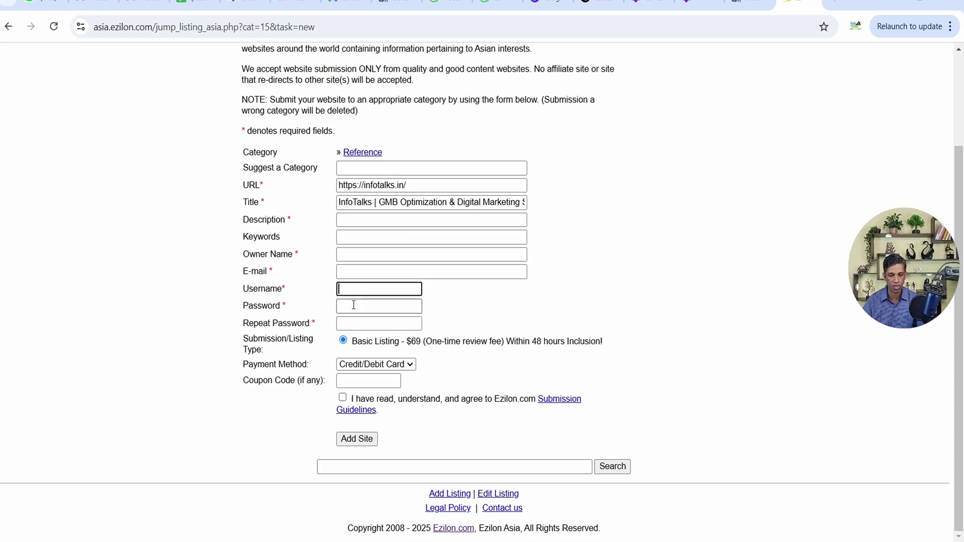
{"action": "left_click", "coordinate": [353, 305]}
{"action": "left_click", "coordinate": [350, 322]}
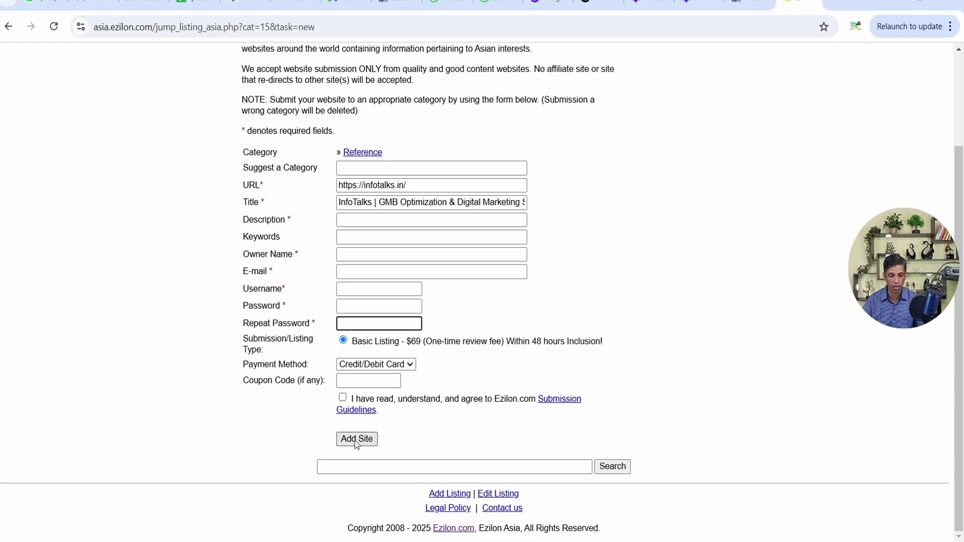
{"action": "left_click", "coordinate": [343, 399]}
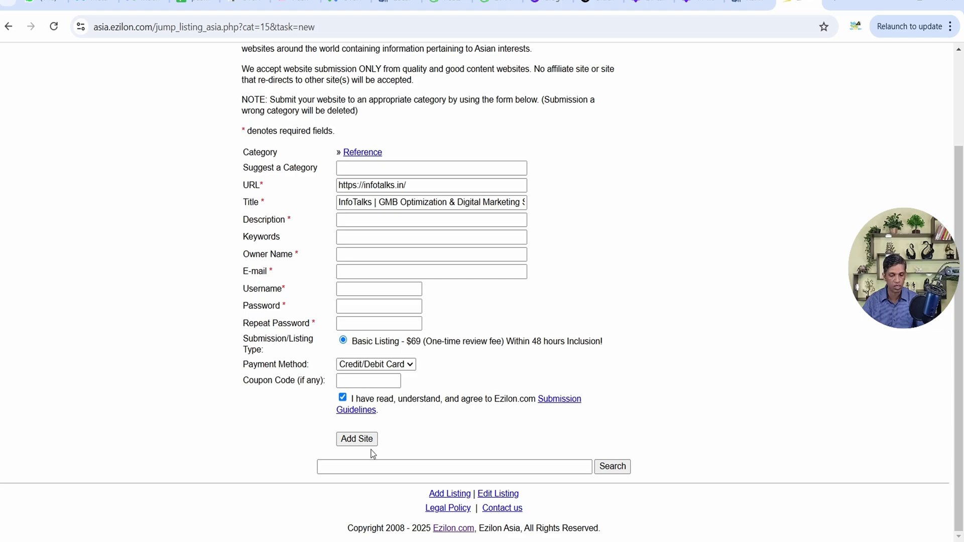
{"action": "scroll", "coordinate": [801, 121], "scroll_direction": "up", "scroll_amount": 3}
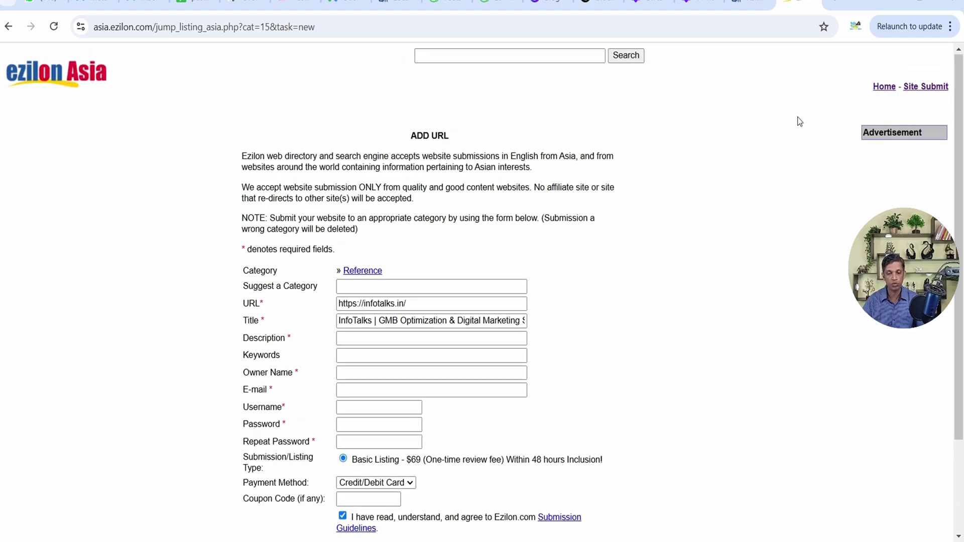
Step: Copy the Ezilon Asia page address and open the ezilon.com row's Link cell for editing
{"action": "left_click", "coordinate": [65, 77]}
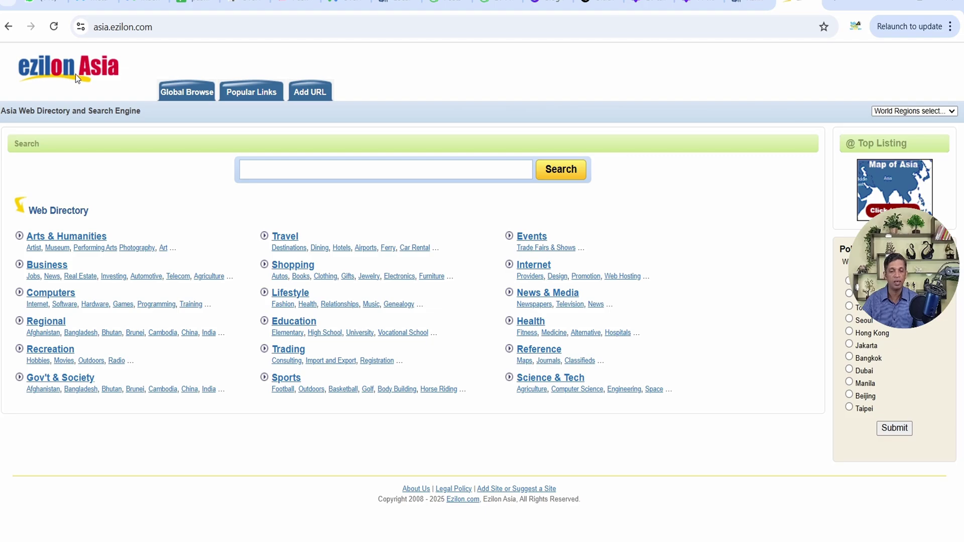
{"action": "left_click", "coordinate": [748, 5]}
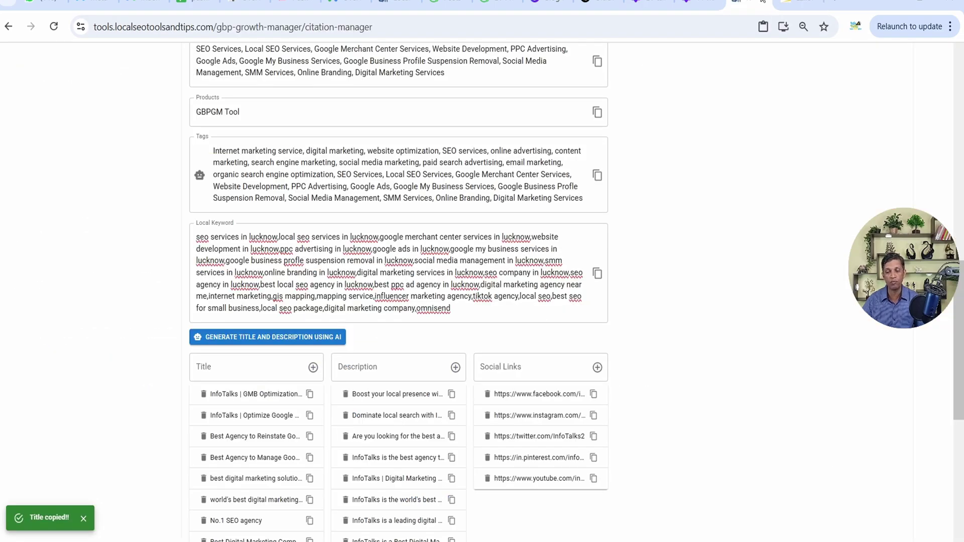
{"action": "left_click", "coordinate": [798, 4]}
{"action": "left_click", "coordinate": [177, 29]}
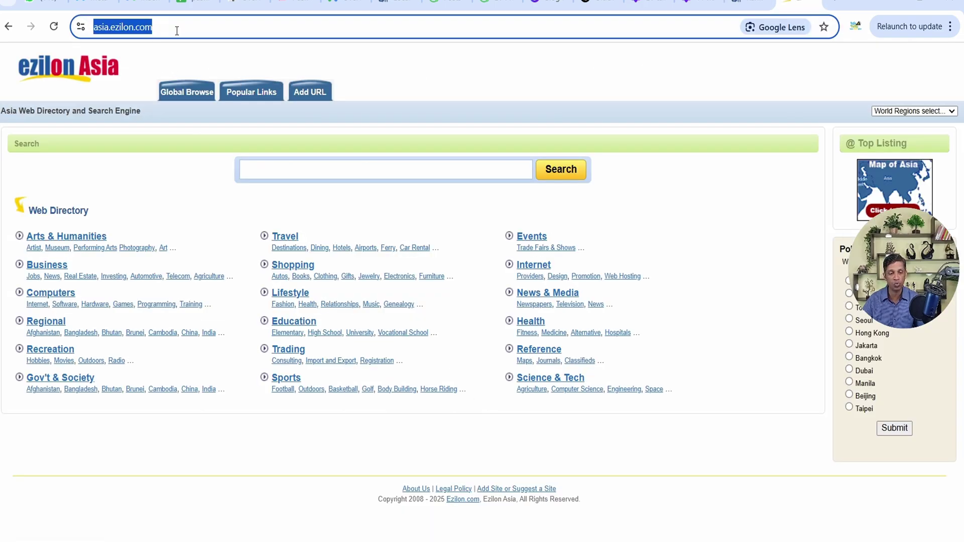
{"action": "left_click", "coordinate": [748, 5]}
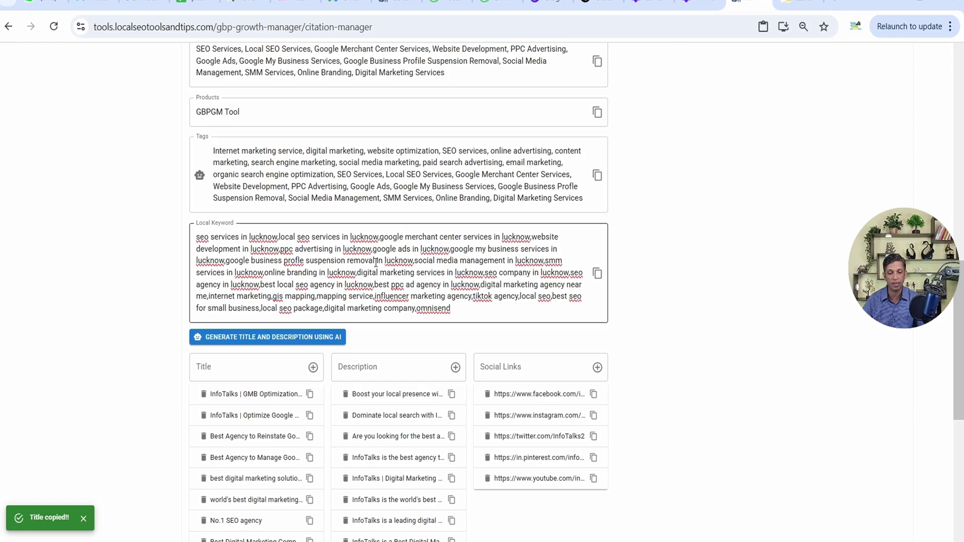
{"action": "scroll", "coordinate": [375, 271], "scroll_direction": "up", "scroll_amount": 15}
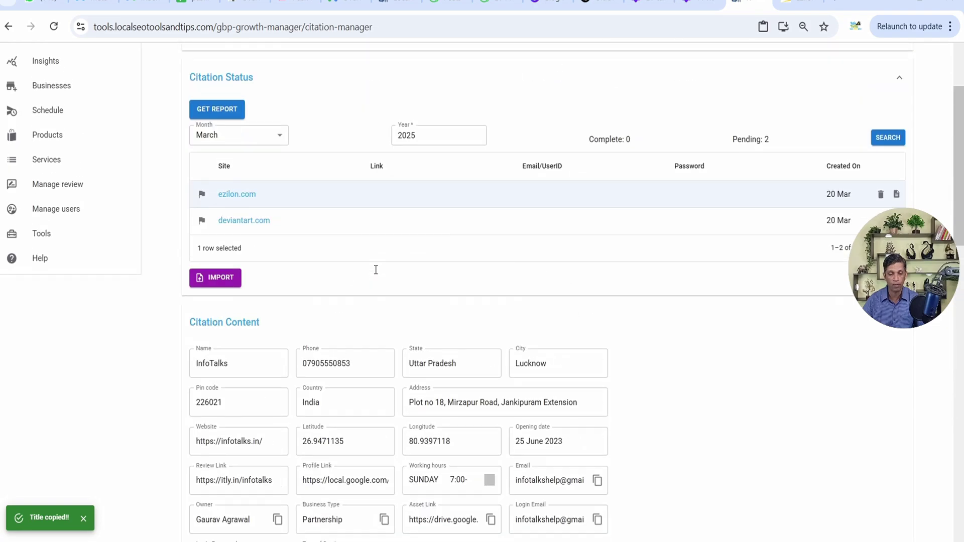
{"action": "double_click", "coordinate": [386, 204]}
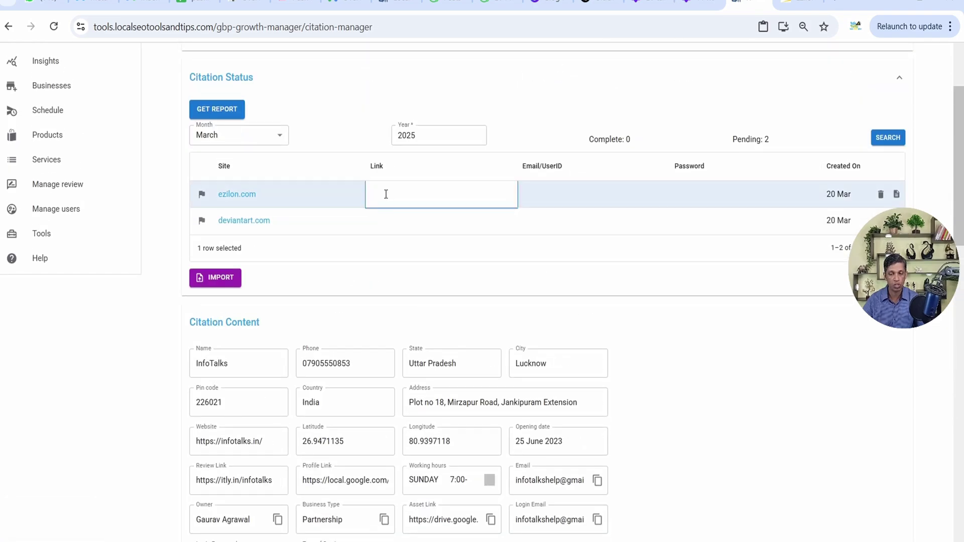